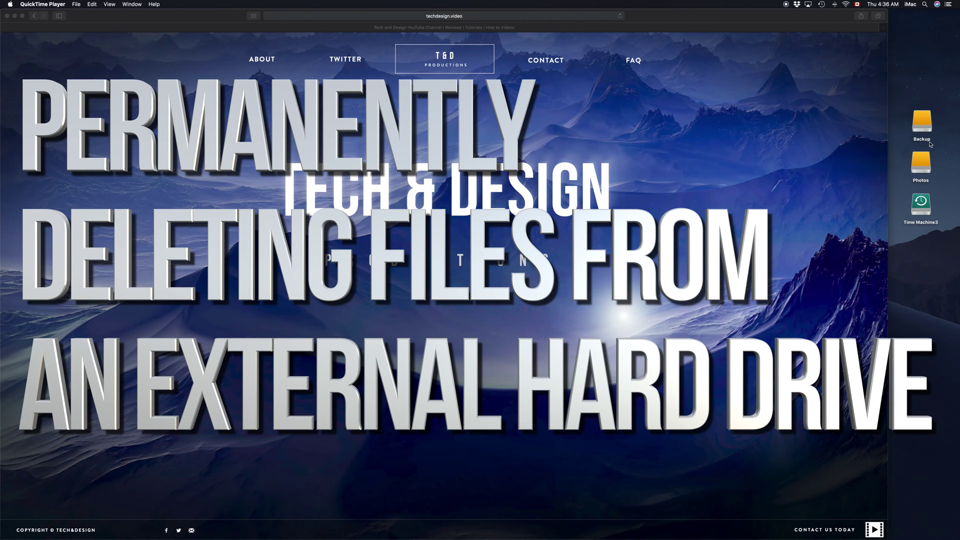
# Open the Backup external drive from the desktop in a Finder window
pyautogui.moveTo(924, 132); pyautogui.dragTo(926, 111)
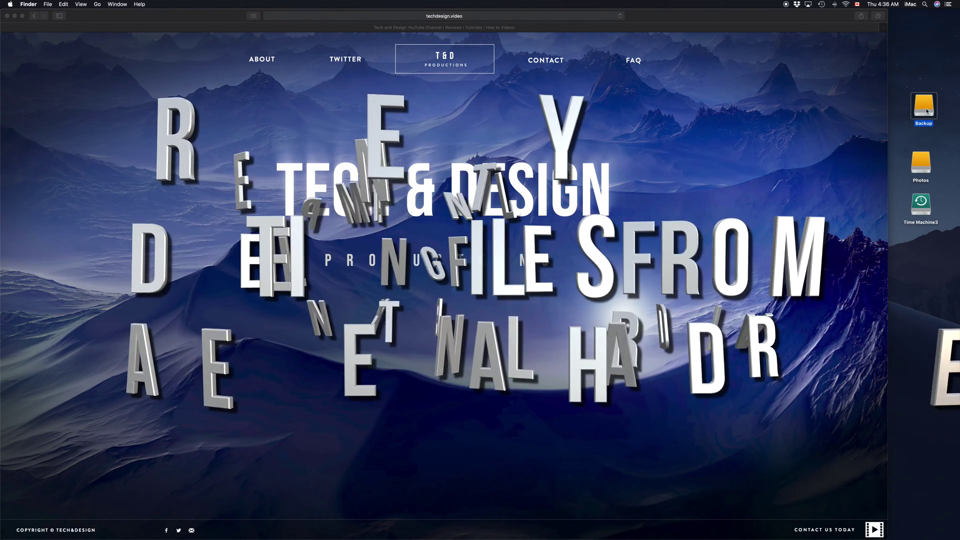
pyautogui.doubleClick(926, 111)
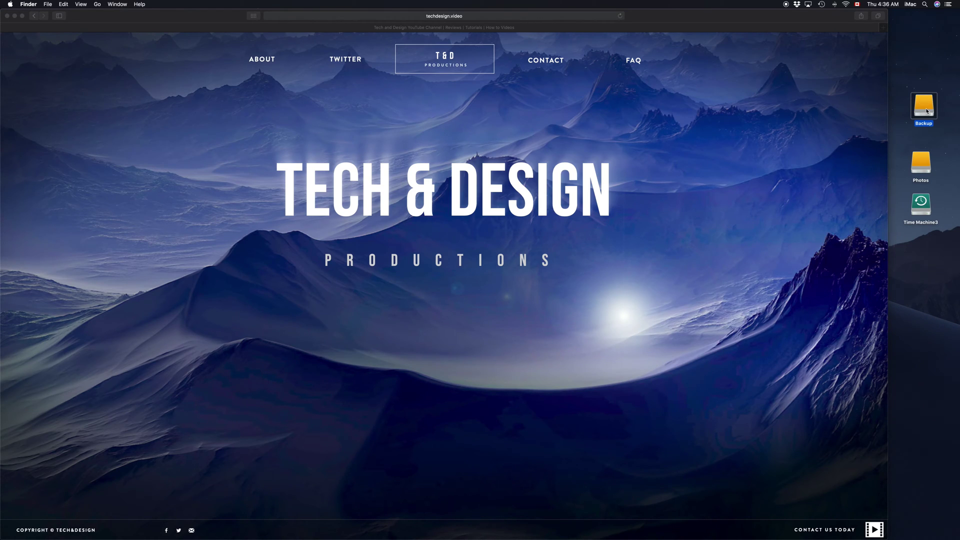
pyautogui.moveTo(688, 134); pyautogui.dragTo(565, 102)
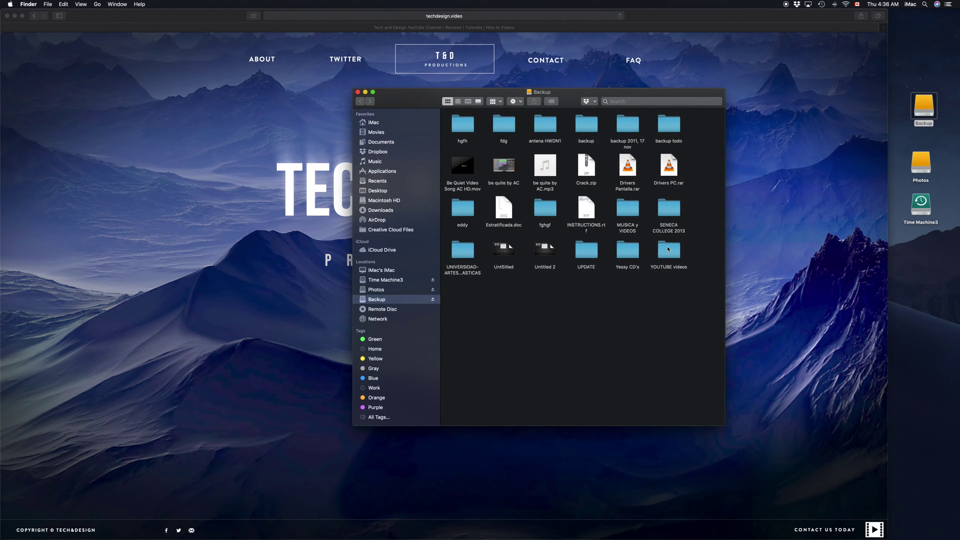
# In the YOUTUBE videos folder, move '3m super 77 classic spray adhesive REview.mov' to the Trash
pyautogui.doubleClick(667, 249)
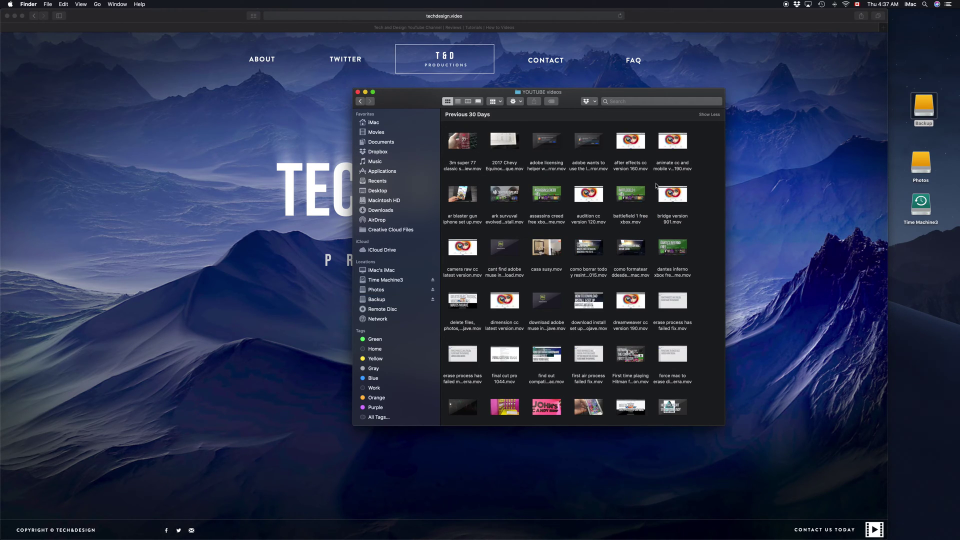
pyautogui.click(475, 149)
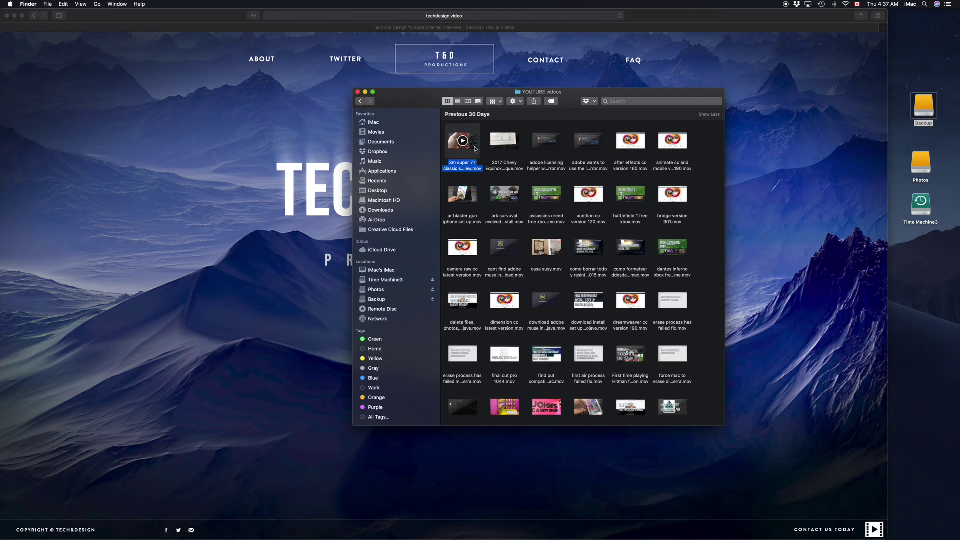
pyautogui.rightClick(476, 148)
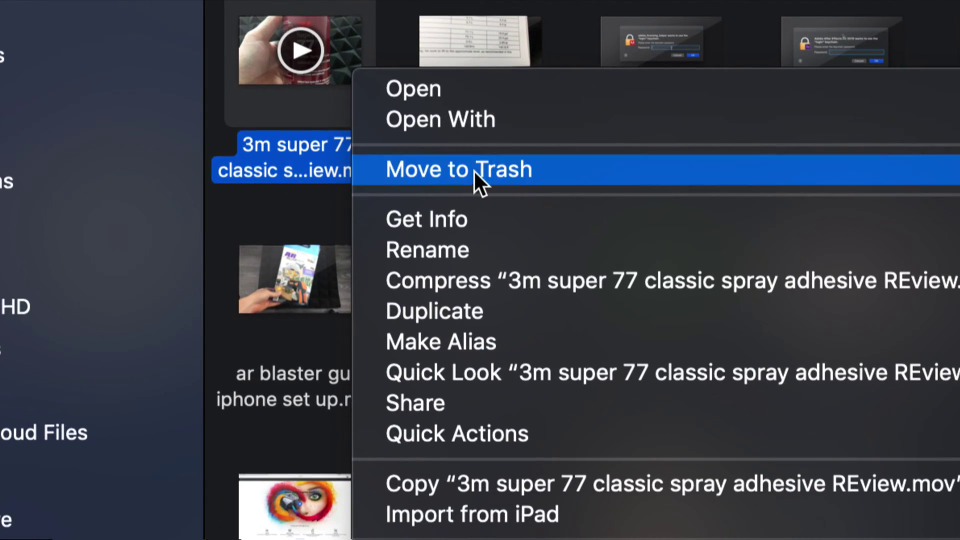
pyautogui.click(473, 169)
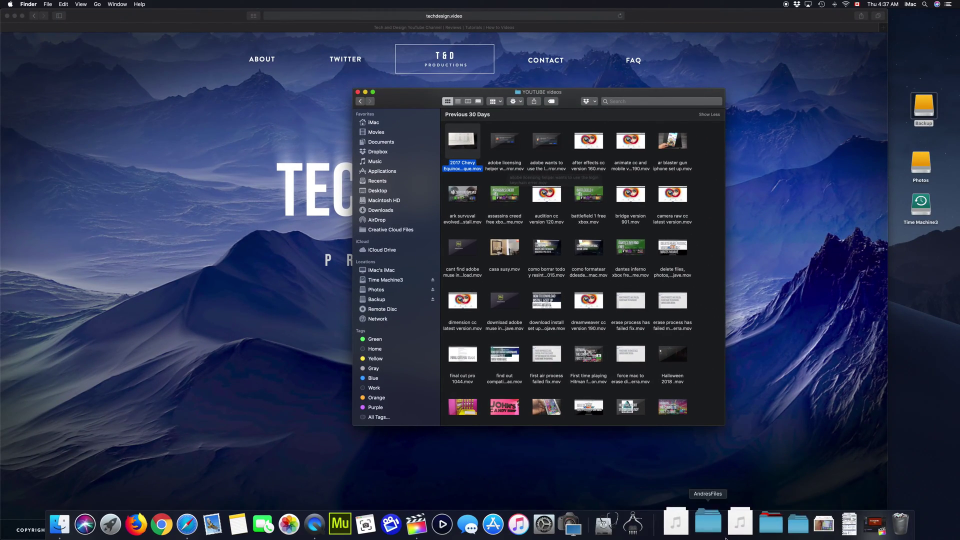
# Empty the Trash from the Dock, confirming permanent erasure
pyautogui.rightClick(886, 524)
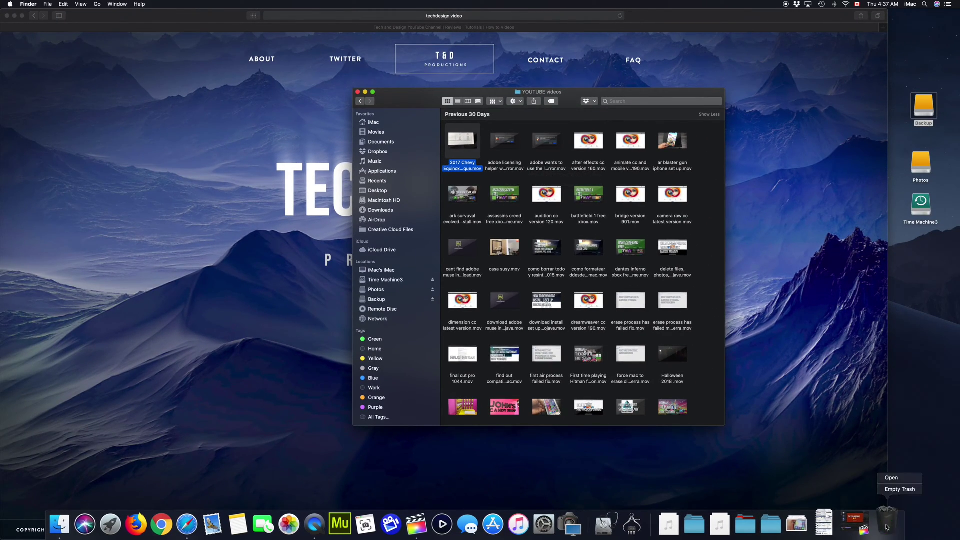
pyautogui.click(898, 490)
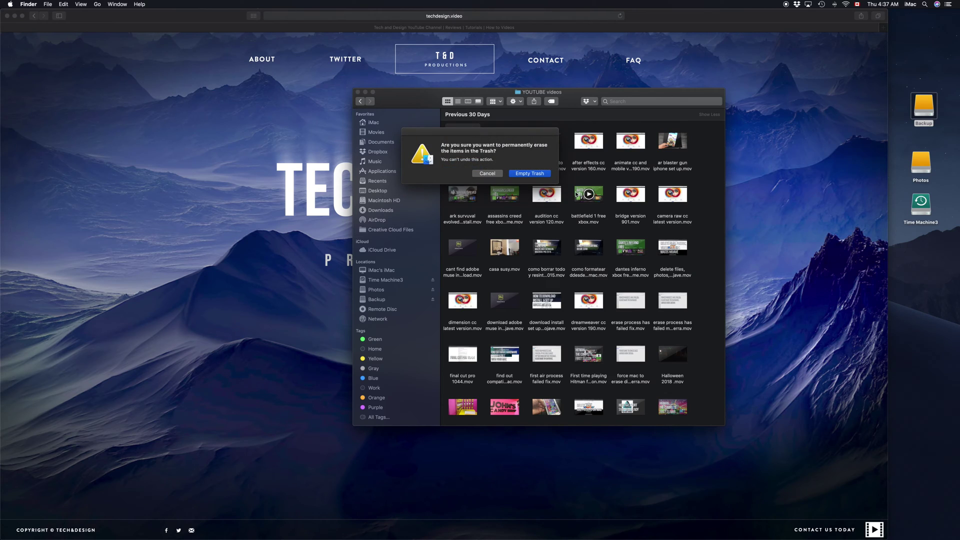
pyautogui.click(530, 173)
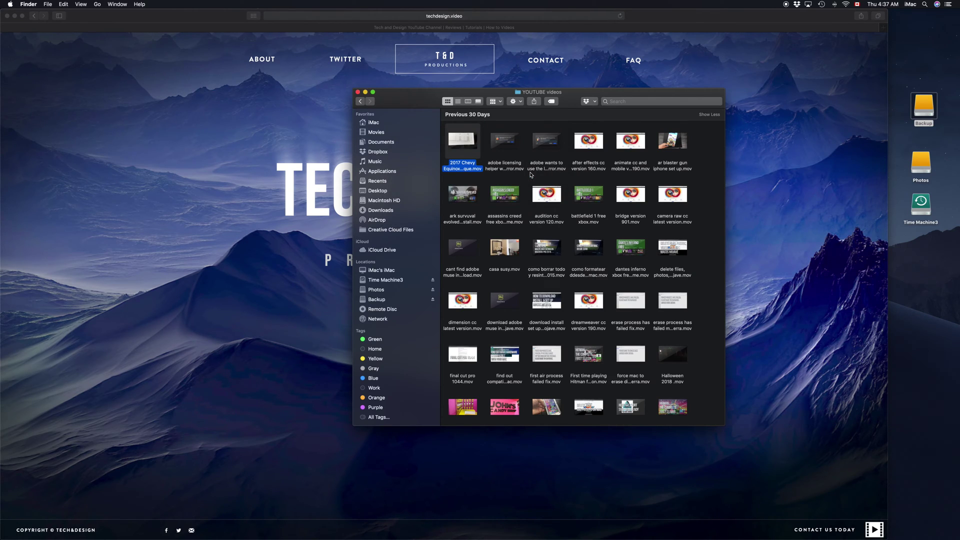
pyautogui.click(703, 164)
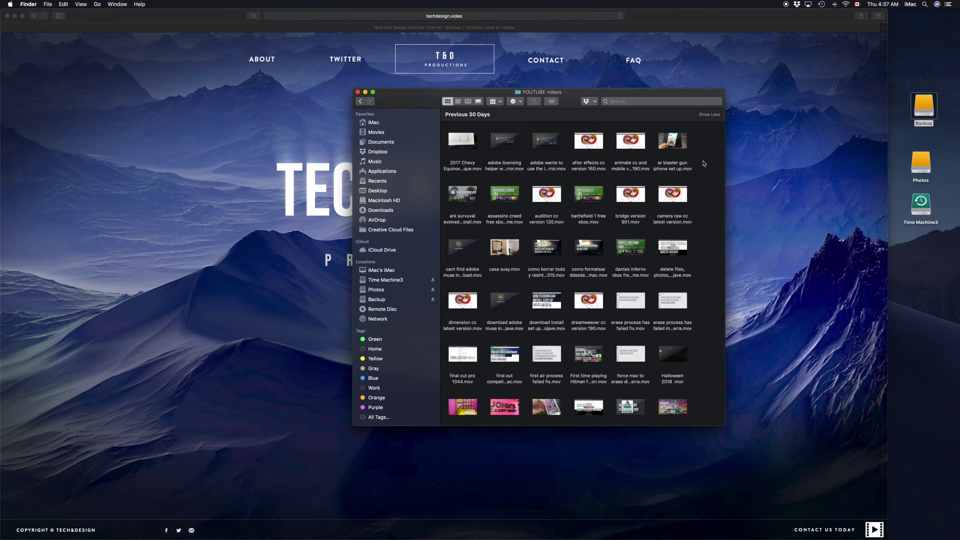
pyautogui.moveTo(625, 538)
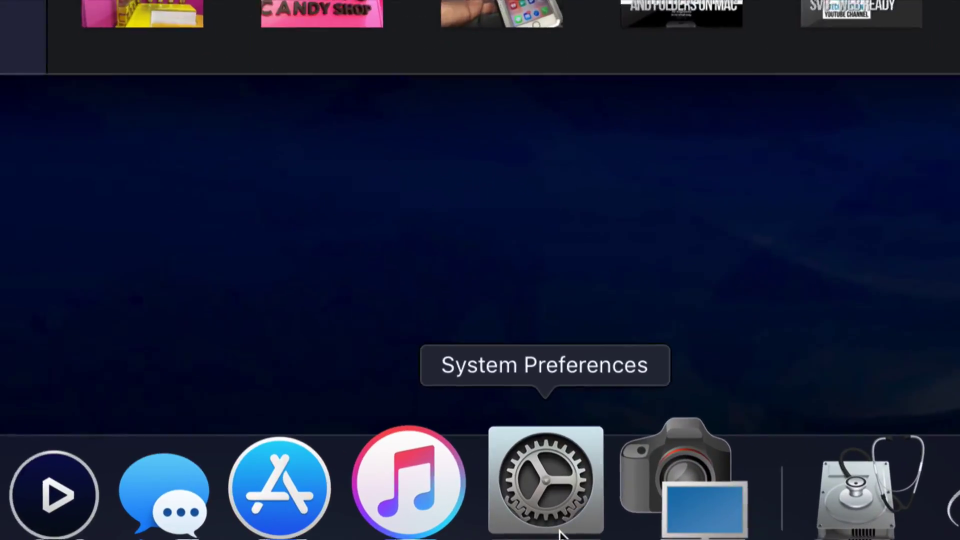
pyautogui.click(556, 522)
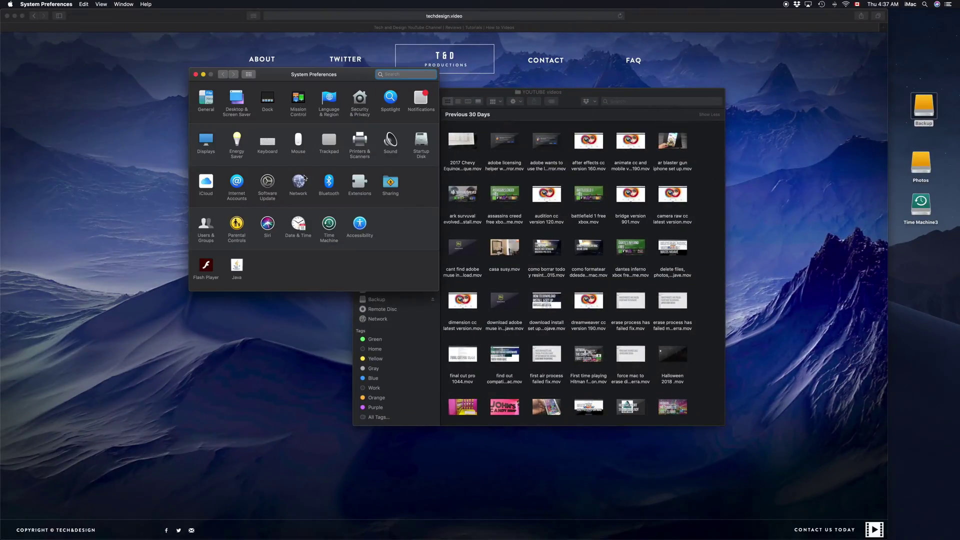
pyautogui.moveTo(329, 74); pyautogui.dragTo(574, 205)
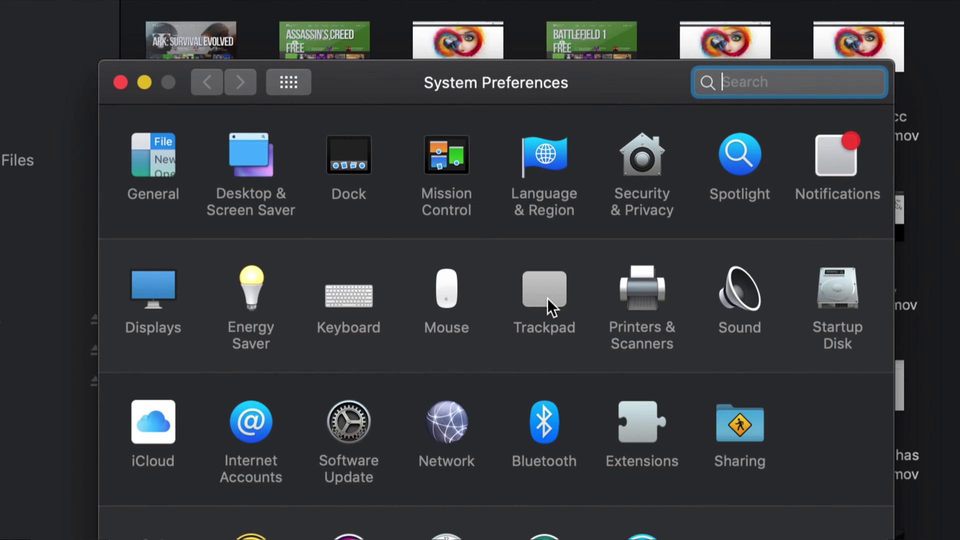
pyautogui.click(546, 298)
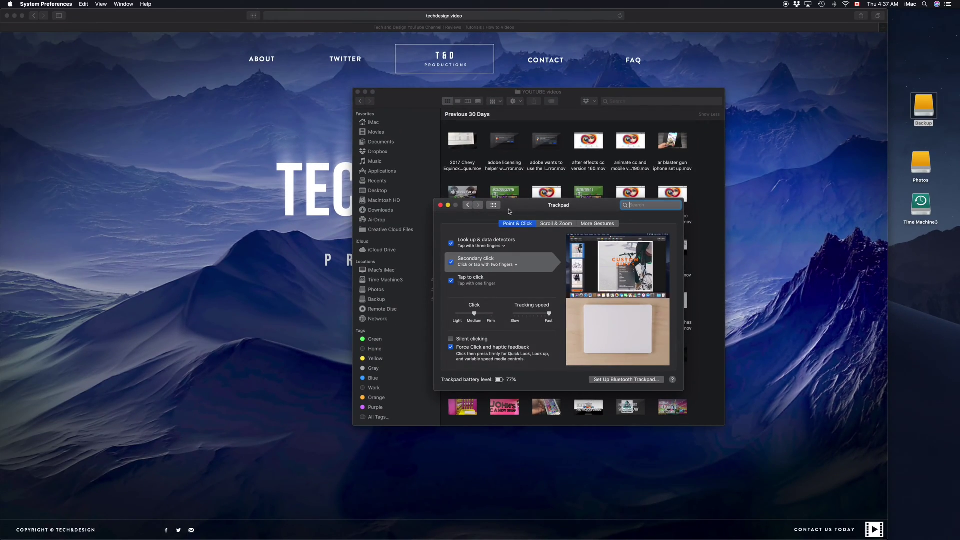
pyautogui.click(495, 205)
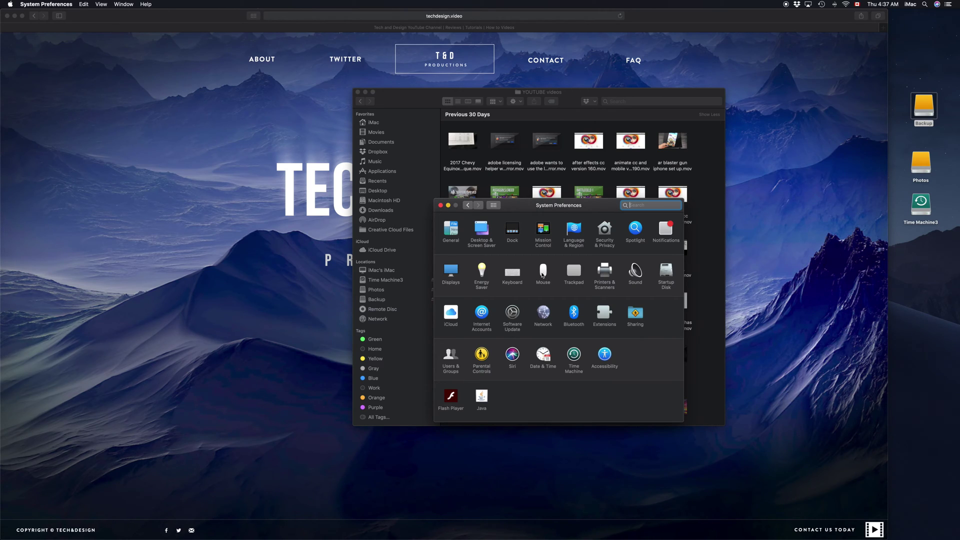
pyautogui.click(542, 274)
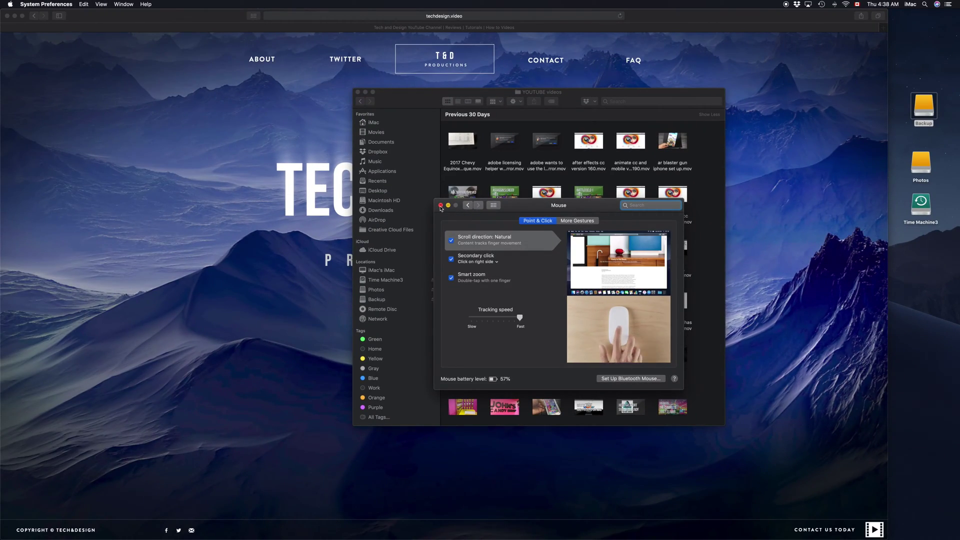
pyautogui.click(441, 206)
# Move the animate cc and mobile video to the Trash
pyautogui.moveTo(614, 111); pyautogui.dragTo(587, 133)
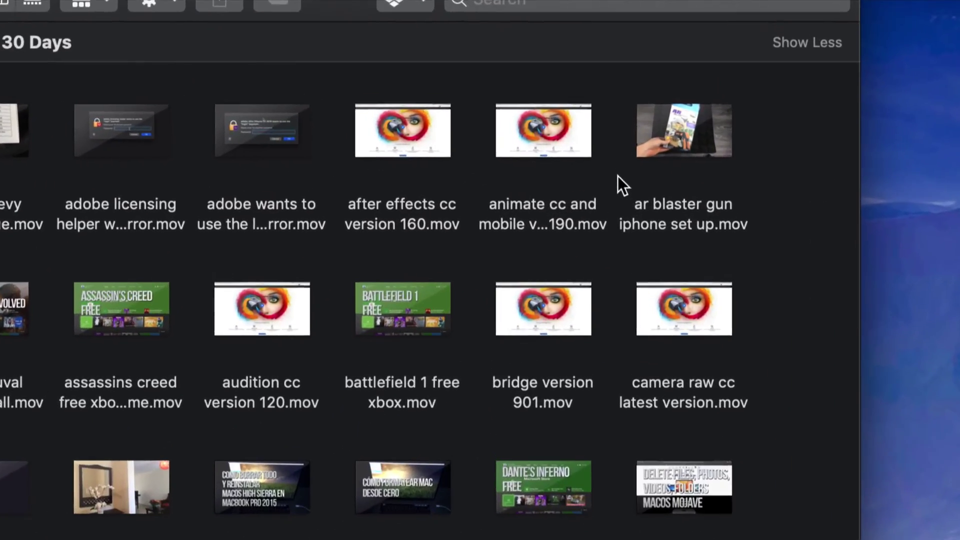
pyautogui.moveTo(615, 168)
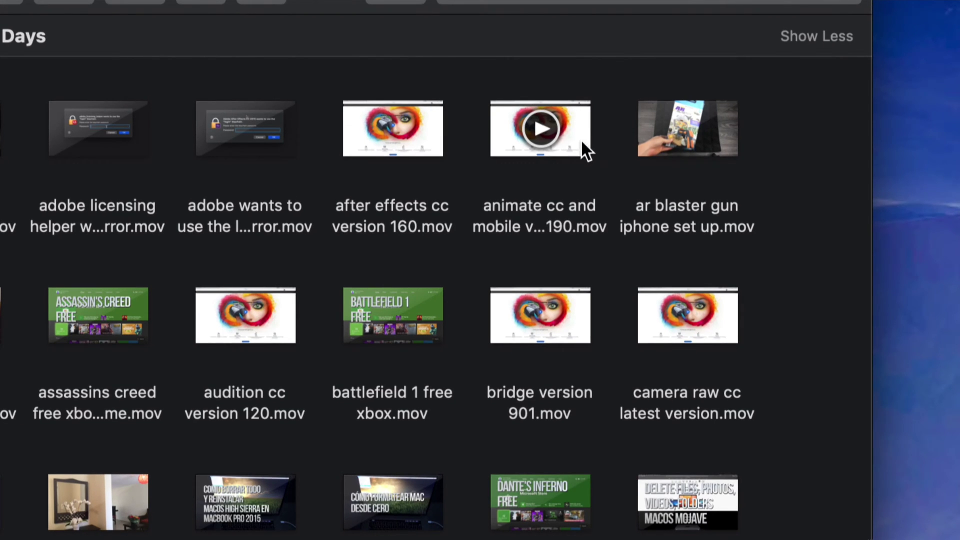
pyautogui.rightClick(581, 140)
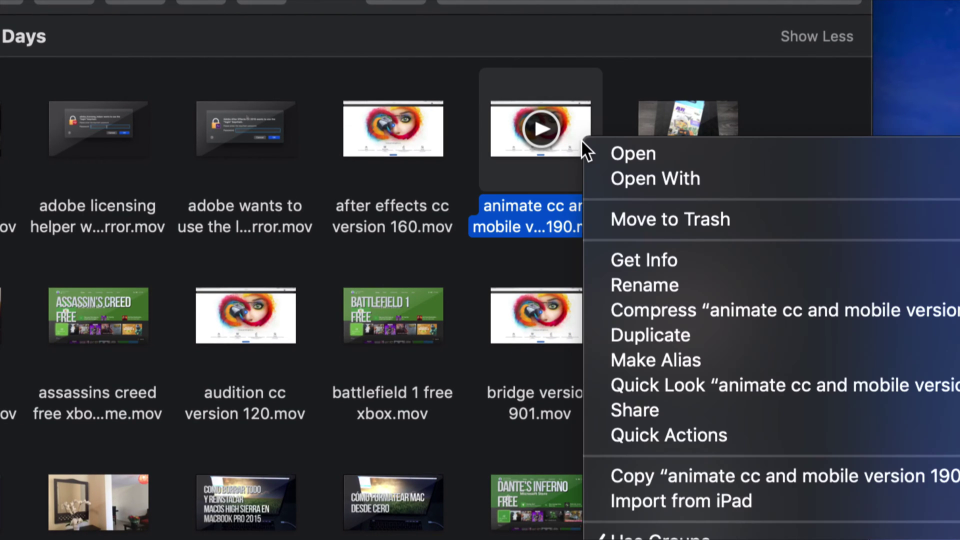
pyautogui.click(670, 211)
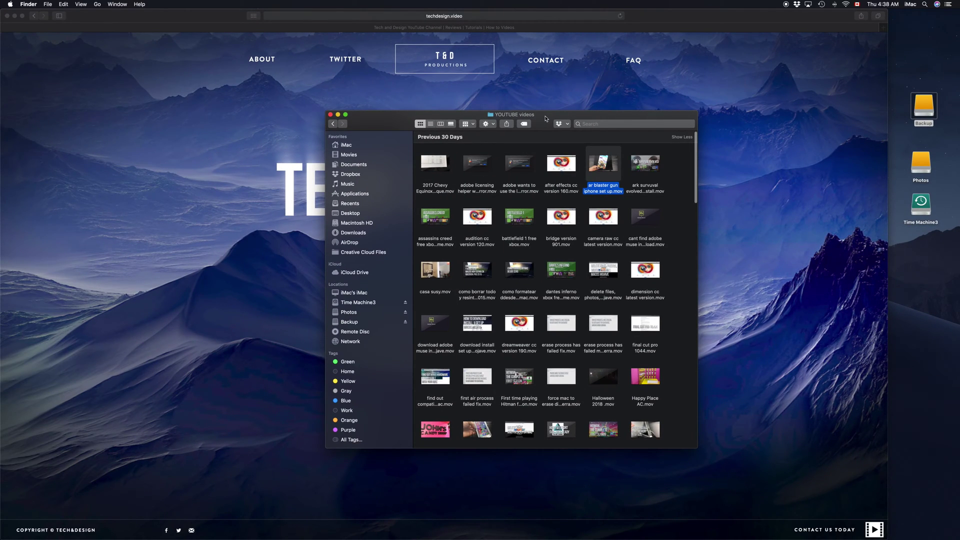
# Move the 'adobe wants to use' error video to the Trash with Command-Delete
pyautogui.moveTo(546, 119); pyautogui.dragTo(532, 131)
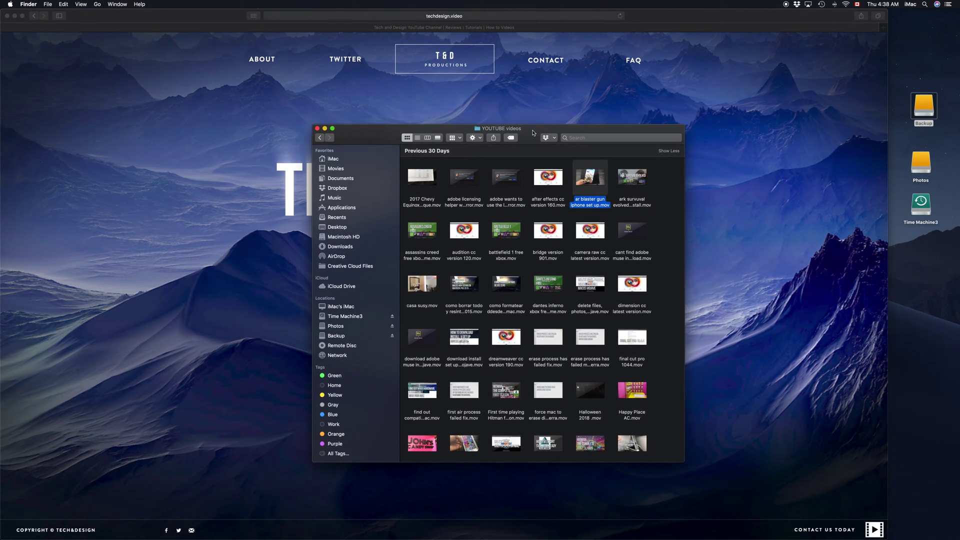
pyautogui.click(675, 189)
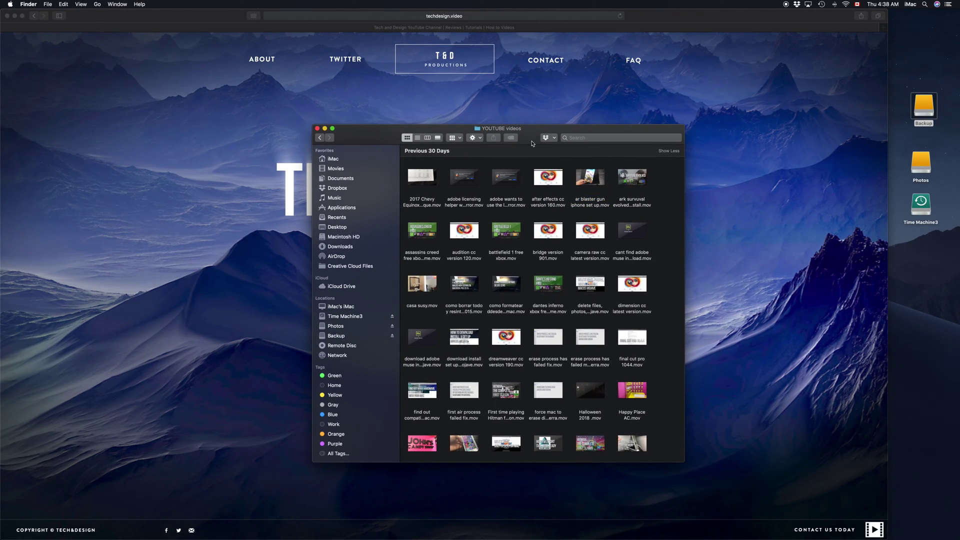
pyautogui.click(518, 184)
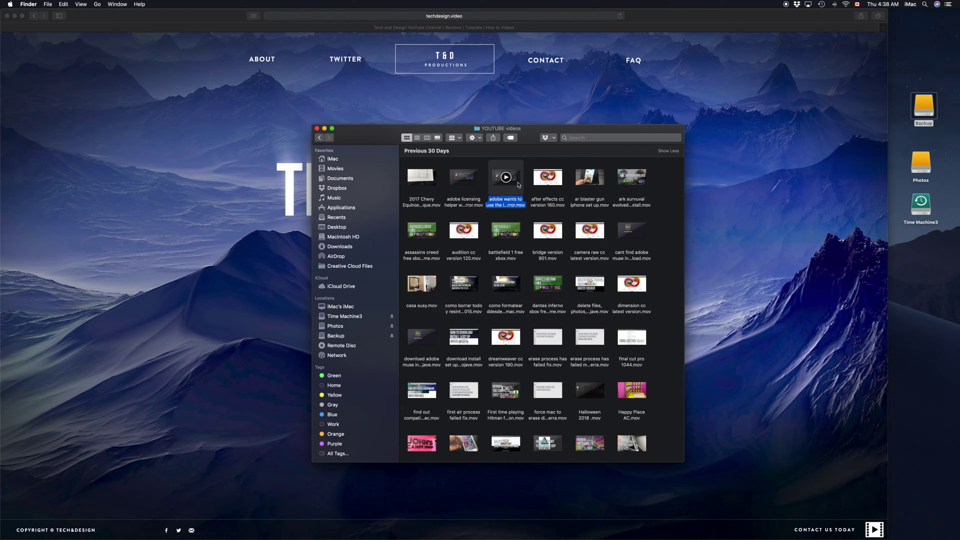
pyautogui.press('super+BackSpace')
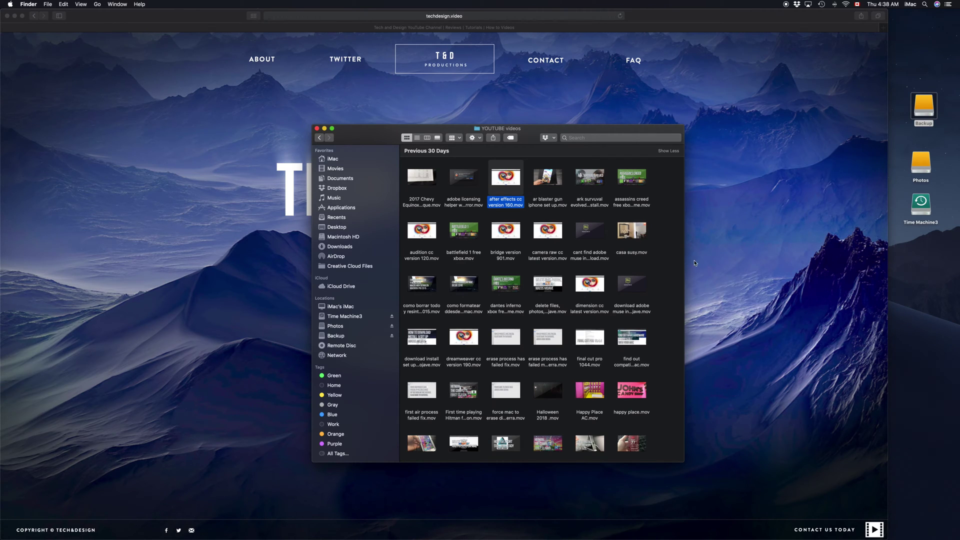
pyautogui.moveTo(761, 528)
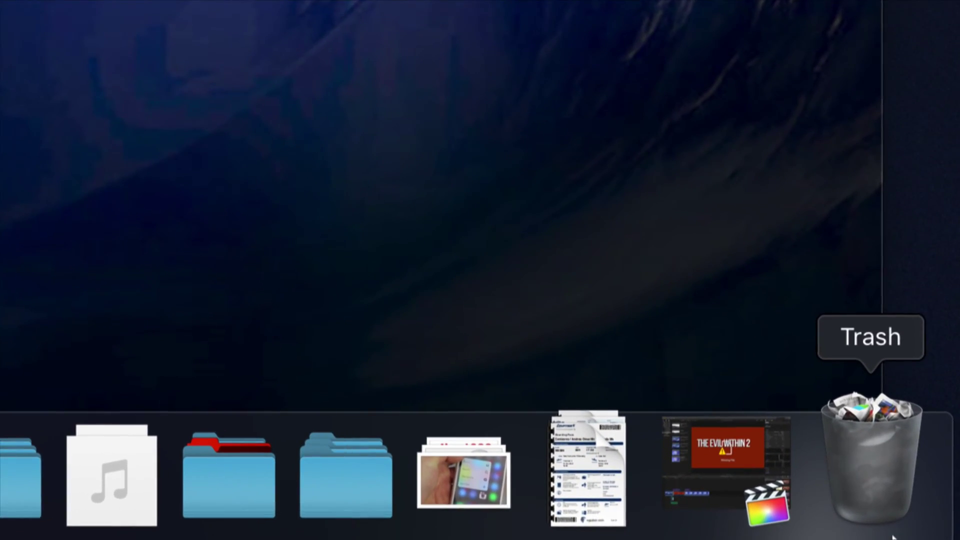
# Open the Trash window and empty it, confirming permanent erasure of both videos
pyautogui.click(879, 502)
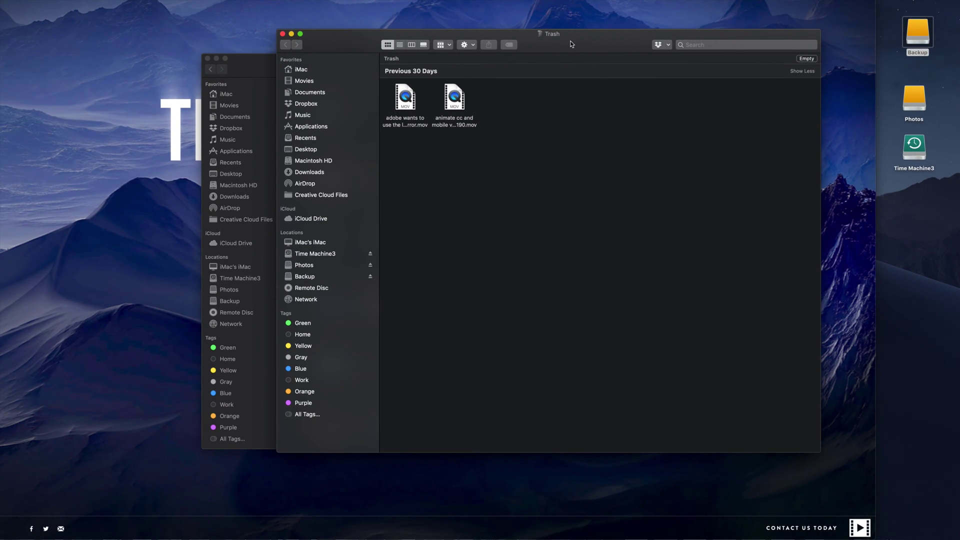
pyautogui.moveTo(570, 44); pyautogui.dragTo(496, 110)
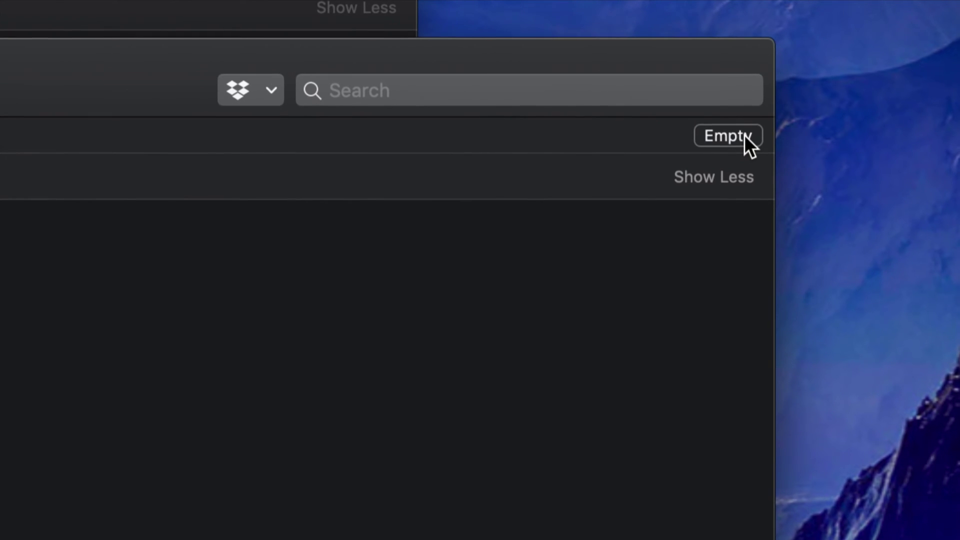
pyautogui.click(744, 135)
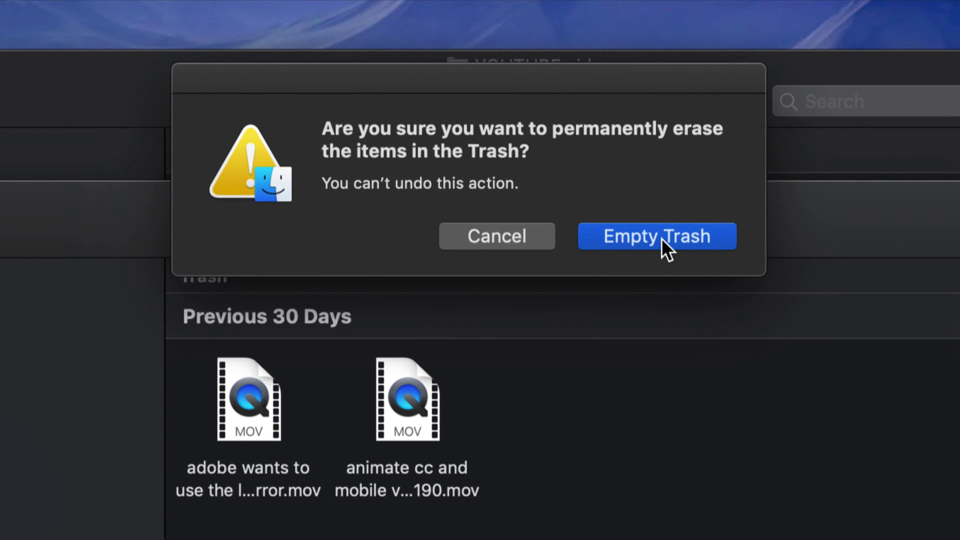
pyautogui.click(661, 238)
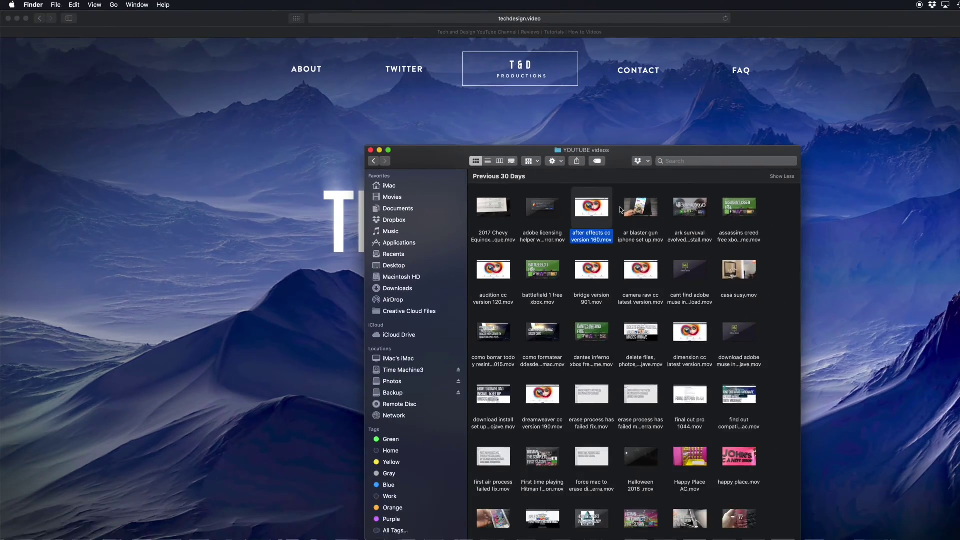
# Select the six videos from ar blaster to casa susy.mov and move them to the Trash
pyautogui.moveTo(624, 145); pyautogui.dragTo(565, 103)
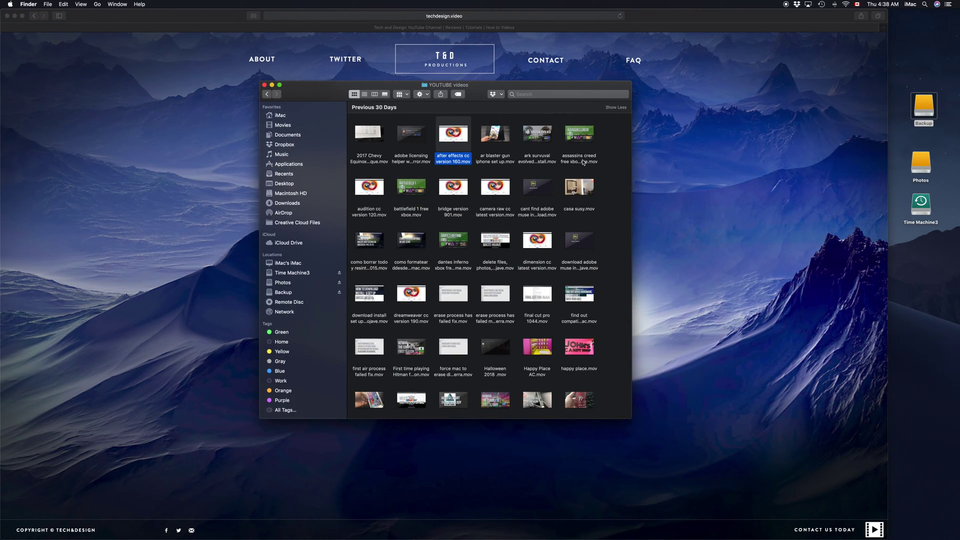
pyautogui.click(604, 152)
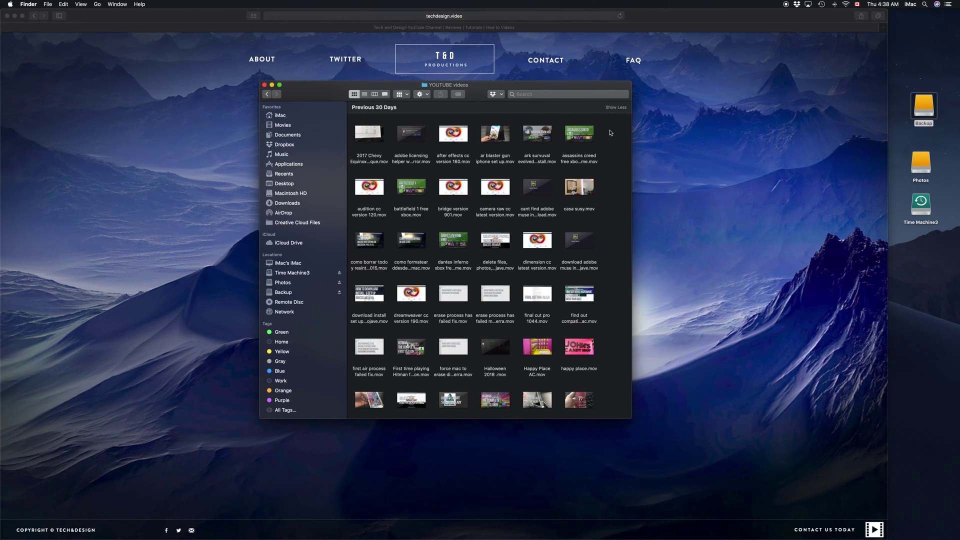
pyautogui.moveTo(611, 132); pyautogui.dragTo(364, 352)
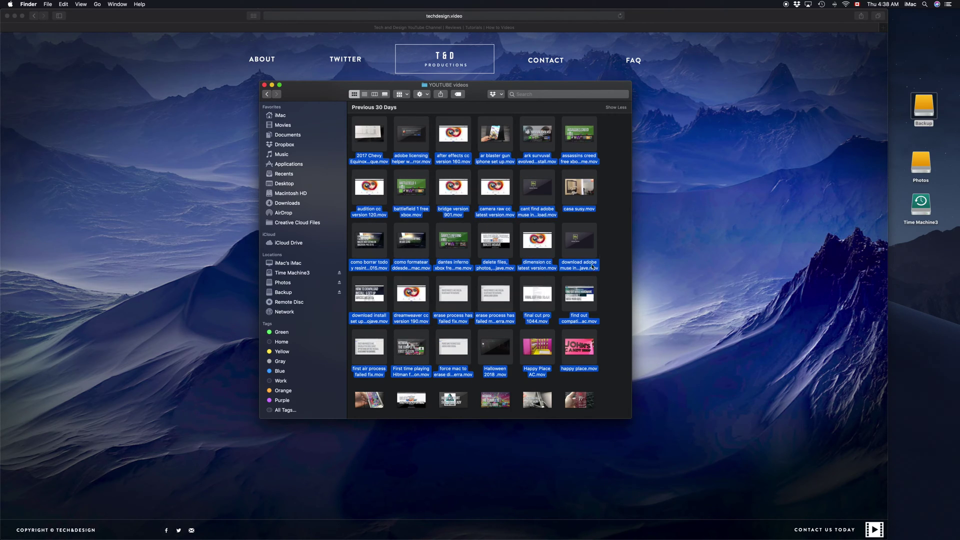
pyautogui.click(614, 237)
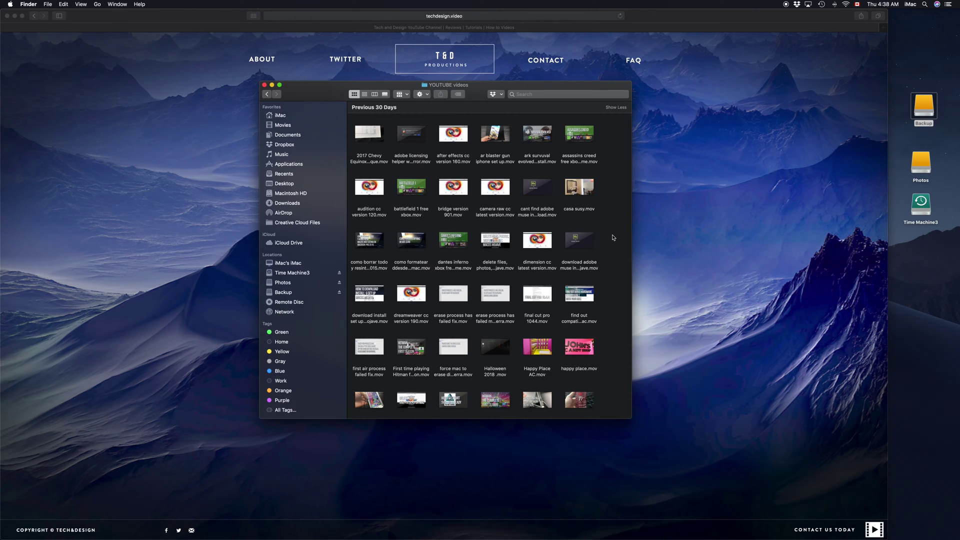
pyautogui.press('super+a')
pyautogui.click(619, 227)
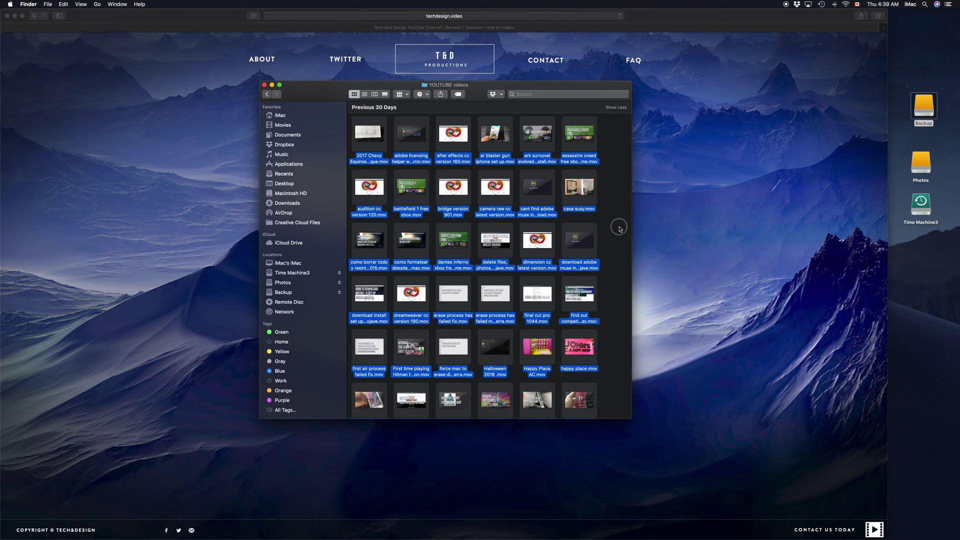
pyautogui.click(605, 143)
pyautogui.moveTo(606, 144); pyautogui.dragTo(490, 205)
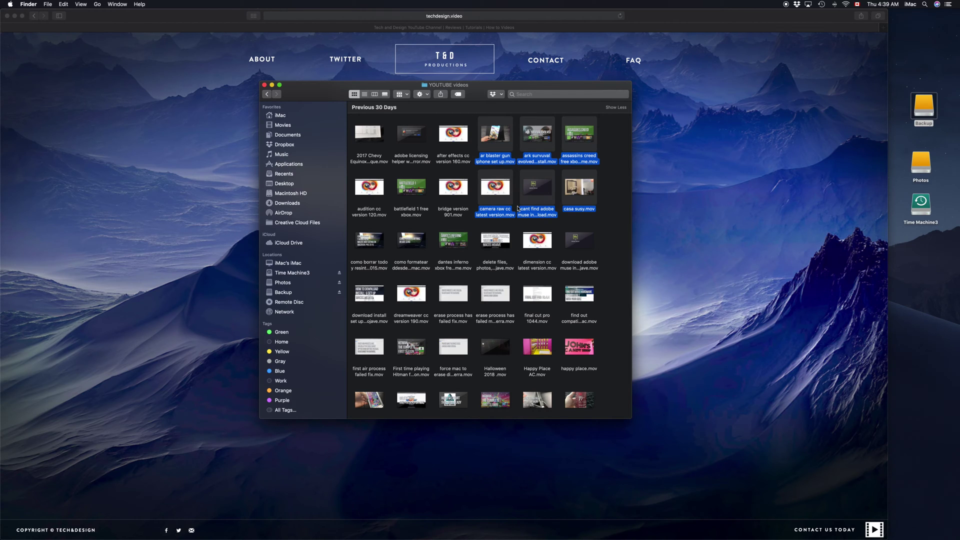
pyautogui.press('super+BackSpace')
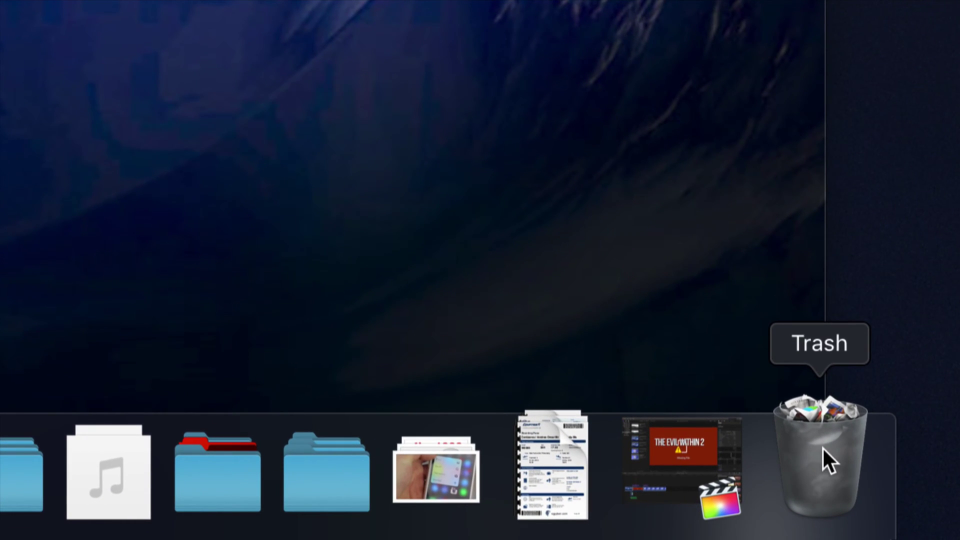
# Empty the Trash from the Dock, confirming permanent deletion of the six videos
pyautogui.rightClick(822, 444)
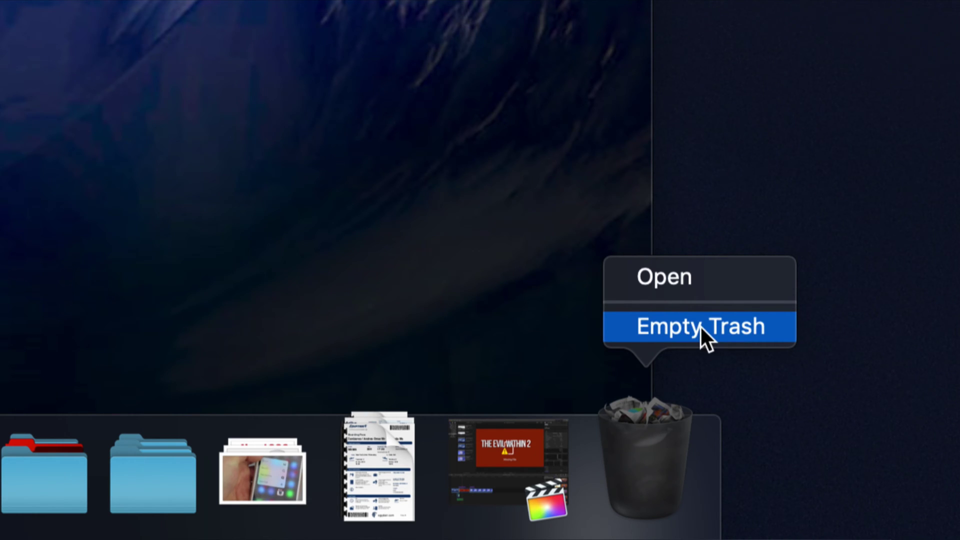
pyautogui.click(700, 326)
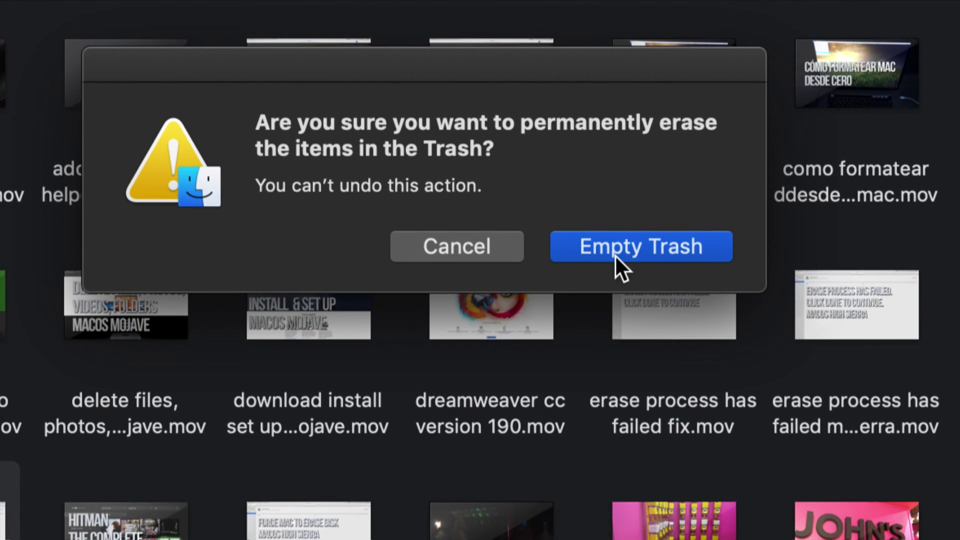
pyautogui.click(626, 246)
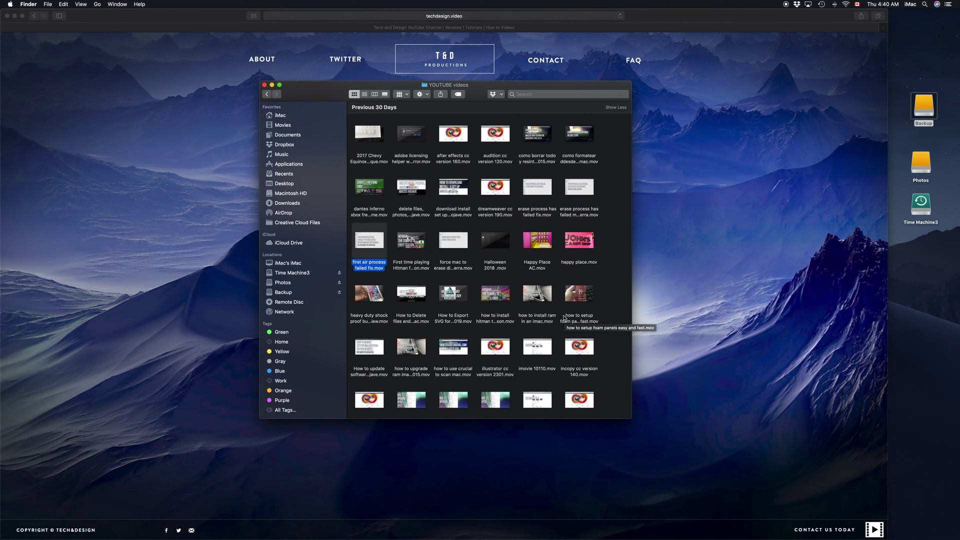
# Close the YOUTUBE videos window and search Spotlight for 'disk'
pyautogui.press('super+w')
pyautogui.click(922, 107)
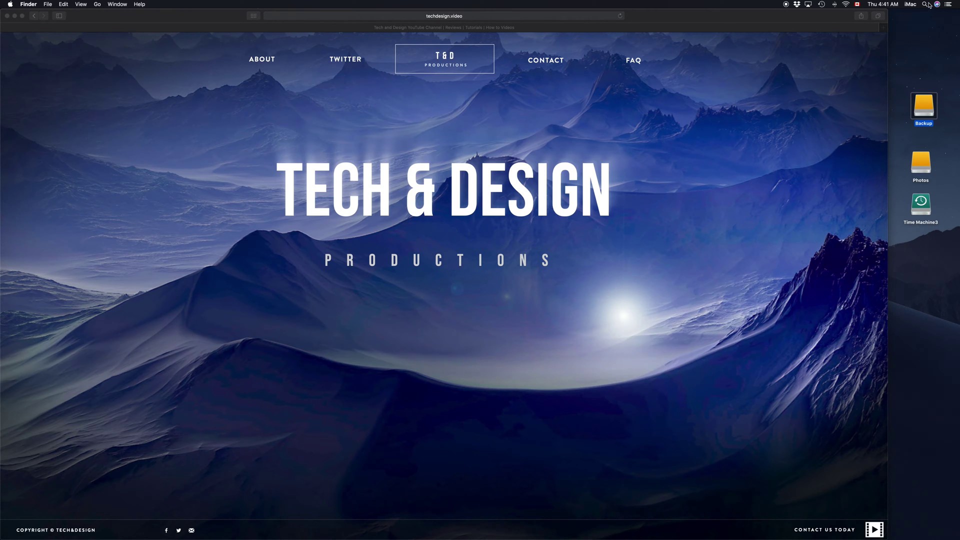
pyautogui.moveTo(615, 538)
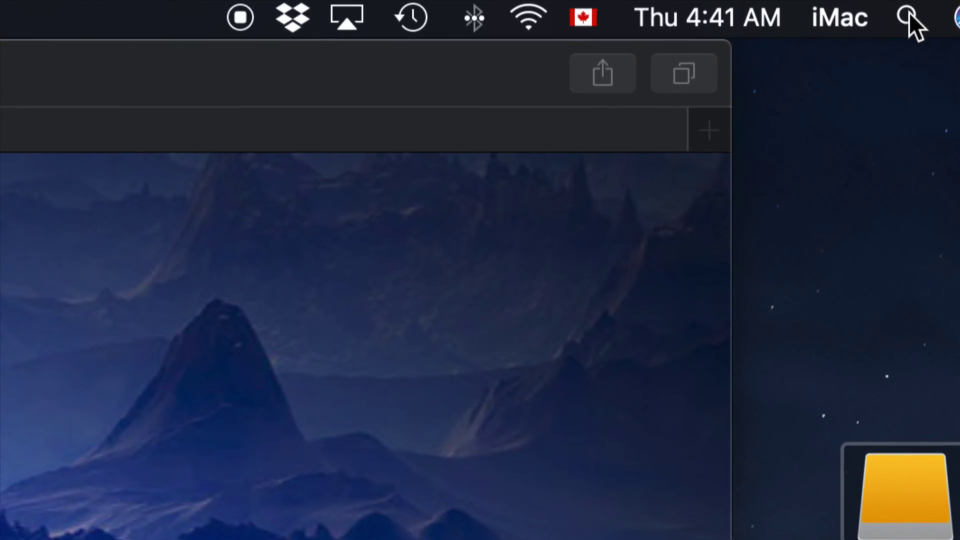
pyautogui.click(908, 12)
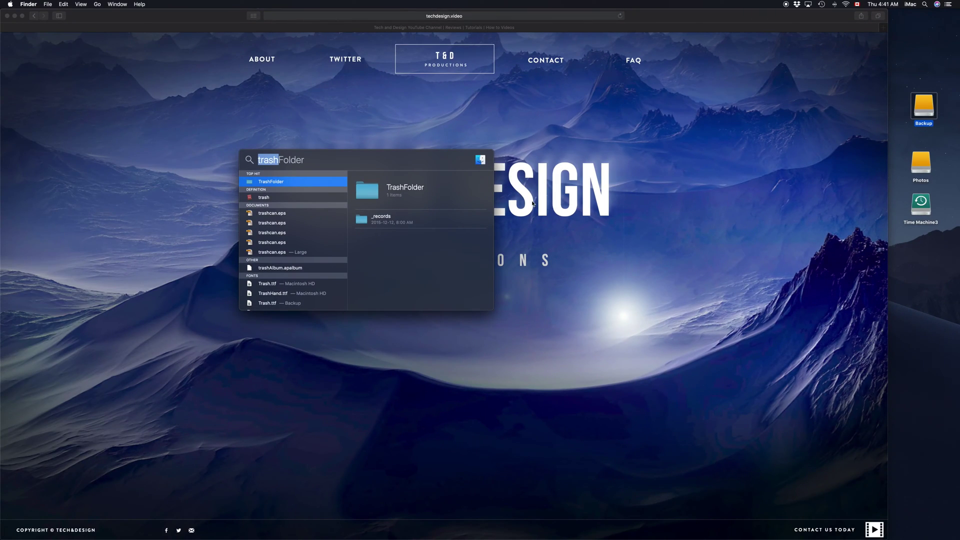
pyautogui.write('disk')
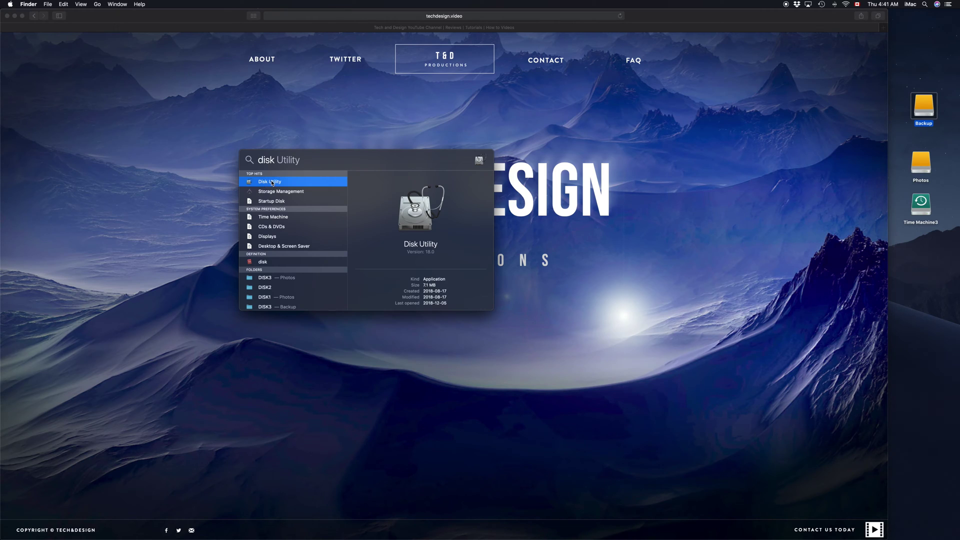
# Launch Disk Utility and select the 5 TB Seagate Backup+ Desk Media disk in the sidebar
pyautogui.click(270, 182)
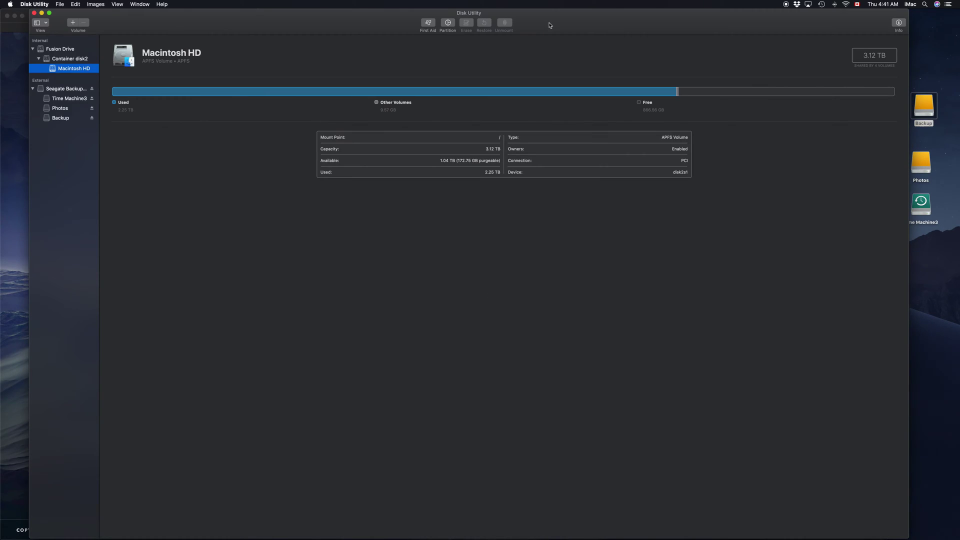
pyautogui.moveTo(550, 25); pyautogui.dragTo(558, 25)
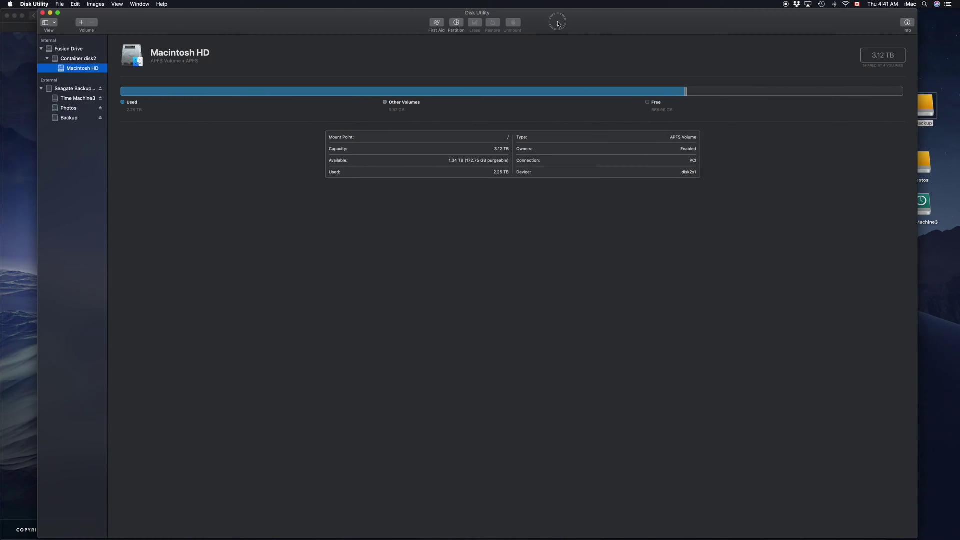
pyautogui.click(67, 90)
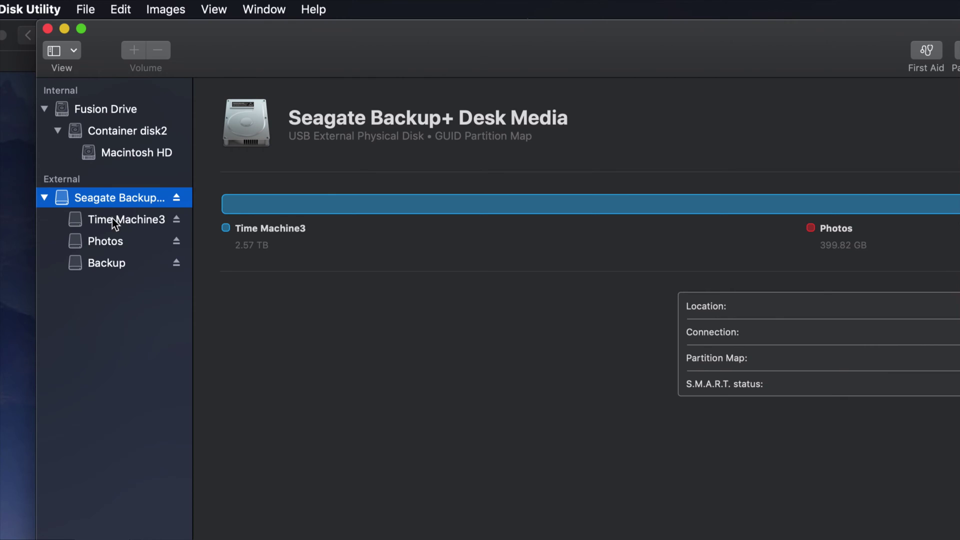
pyautogui.click(125, 220)
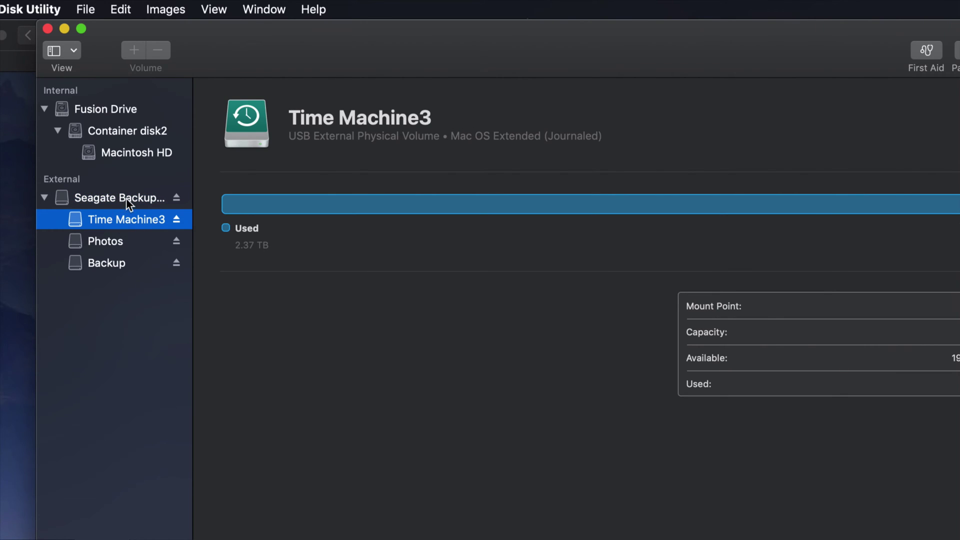
pyautogui.click(128, 198)
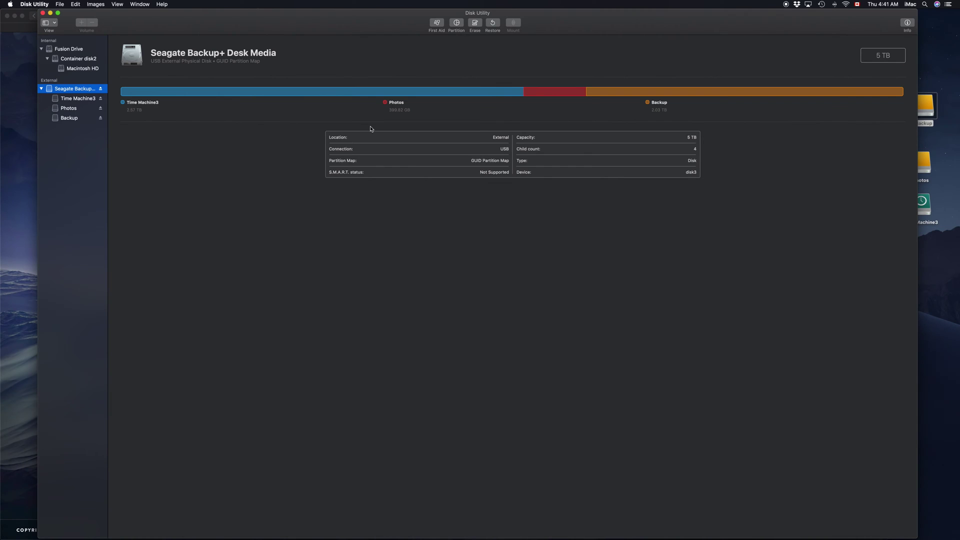
pyautogui.moveTo(571, 22); pyautogui.dragTo(591, 113)
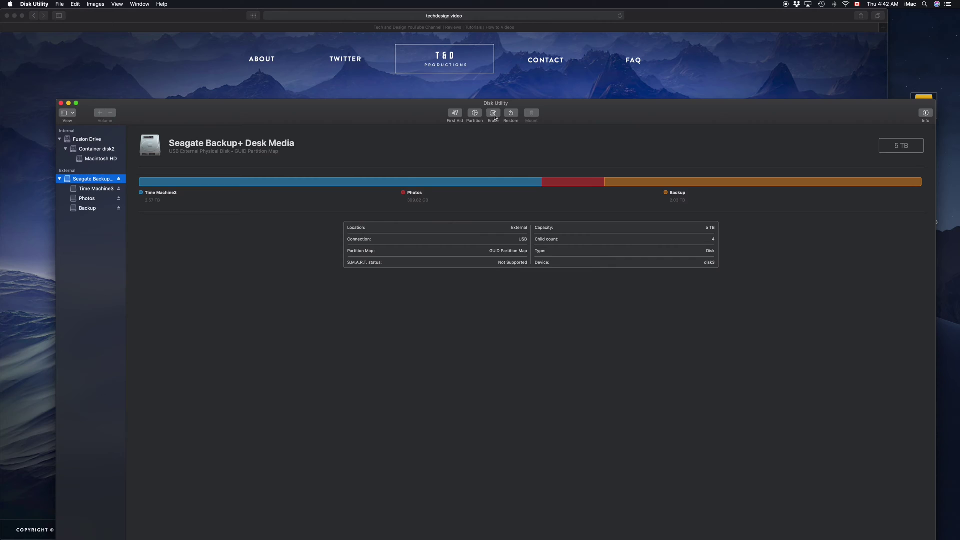
# Bring up the Erase sheet for the Seagate disk and compare the format choices, settling on ExFAT
pyautogui.click(493, 114)
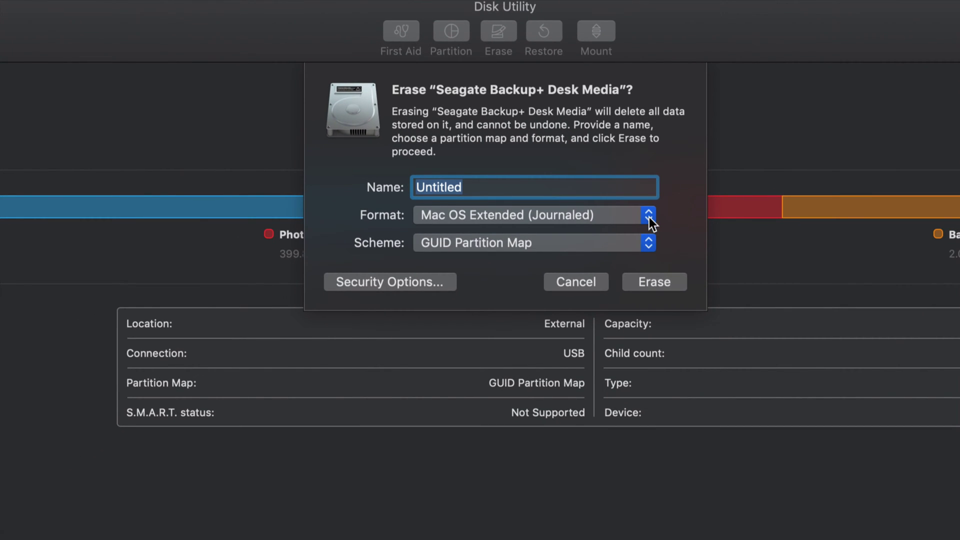
pyautogui.click(649, 221)
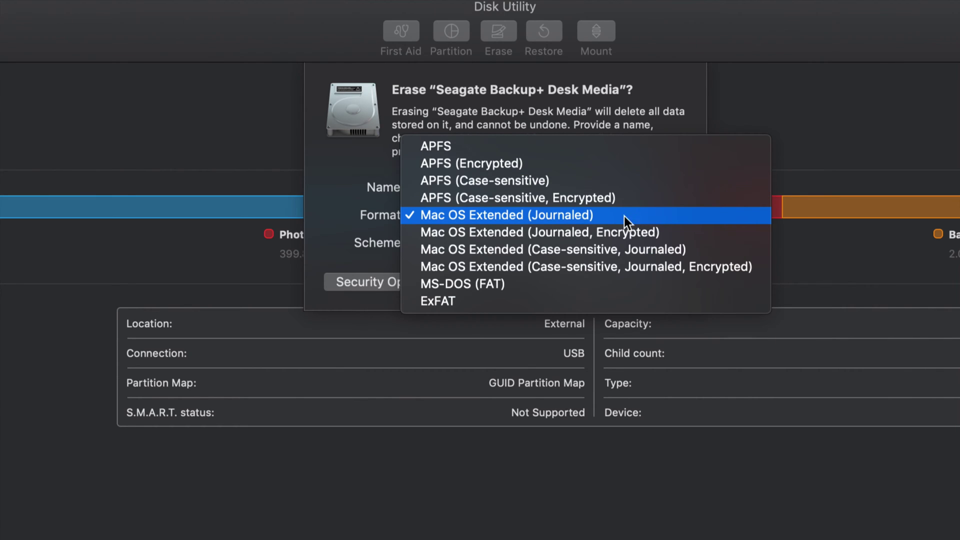
pyautogui.click(557, 216)
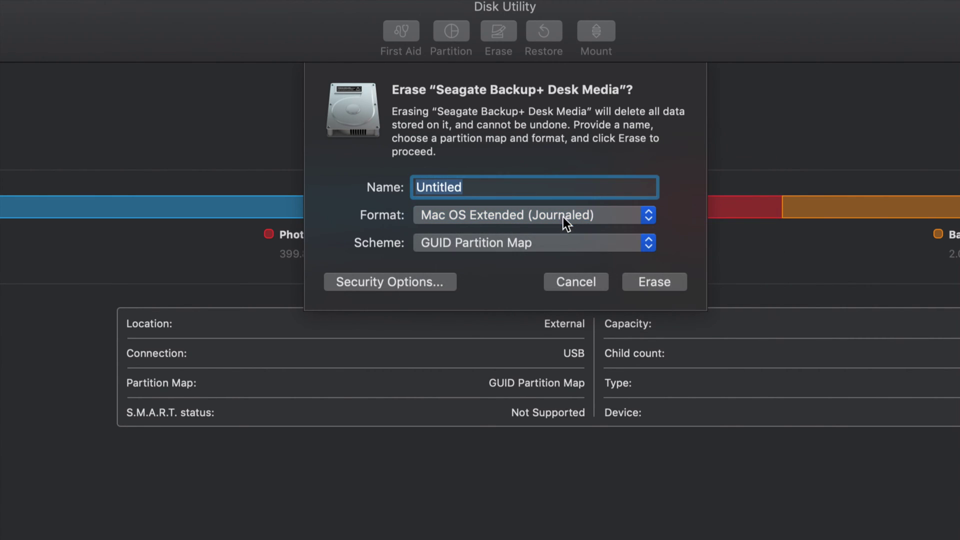
pyautogui.click(649, 220)
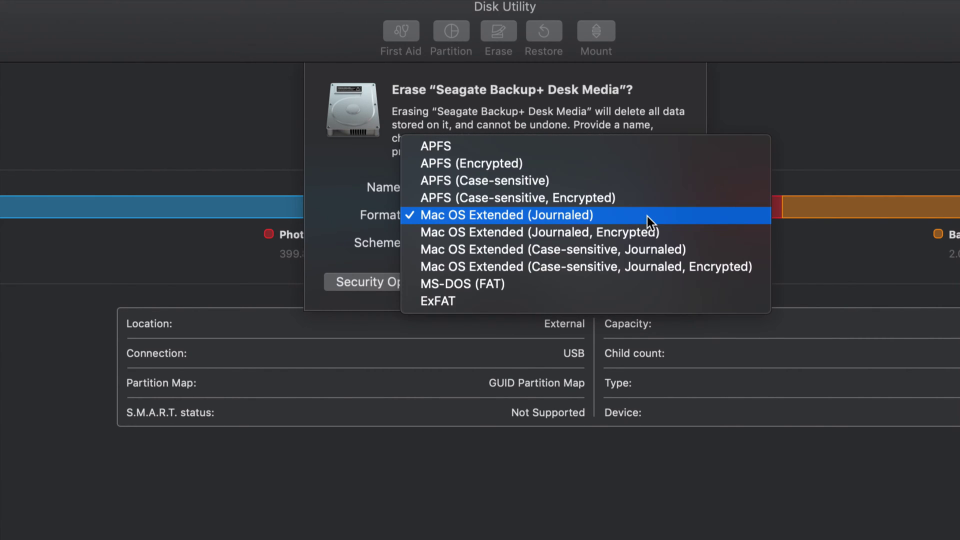
pyautogui.click(481, 299)
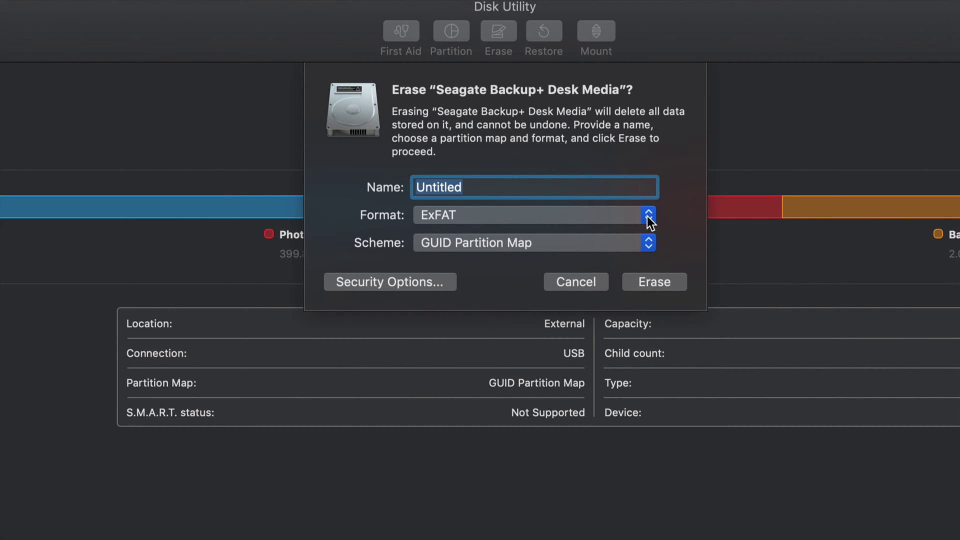
pyautogui.click(648, 220)
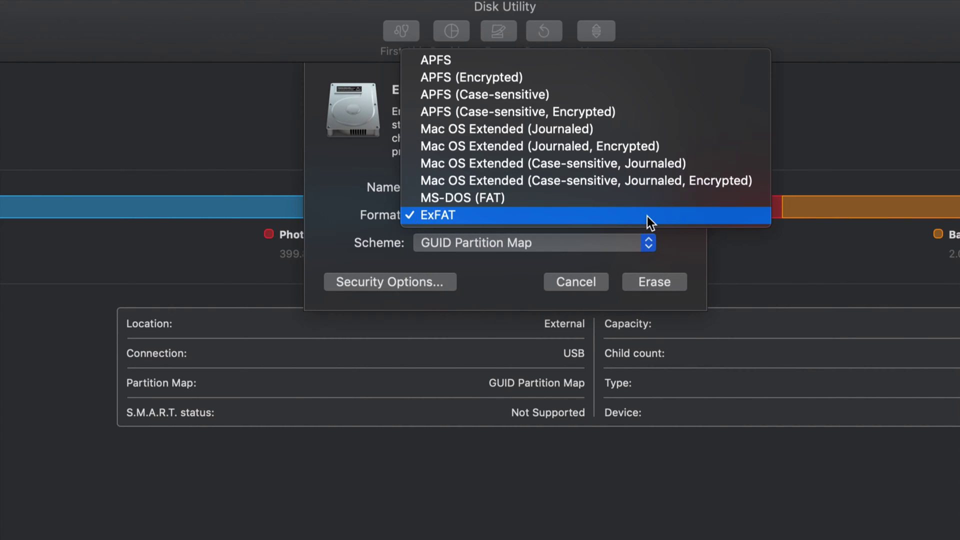
pyautogui.click(493, 199)
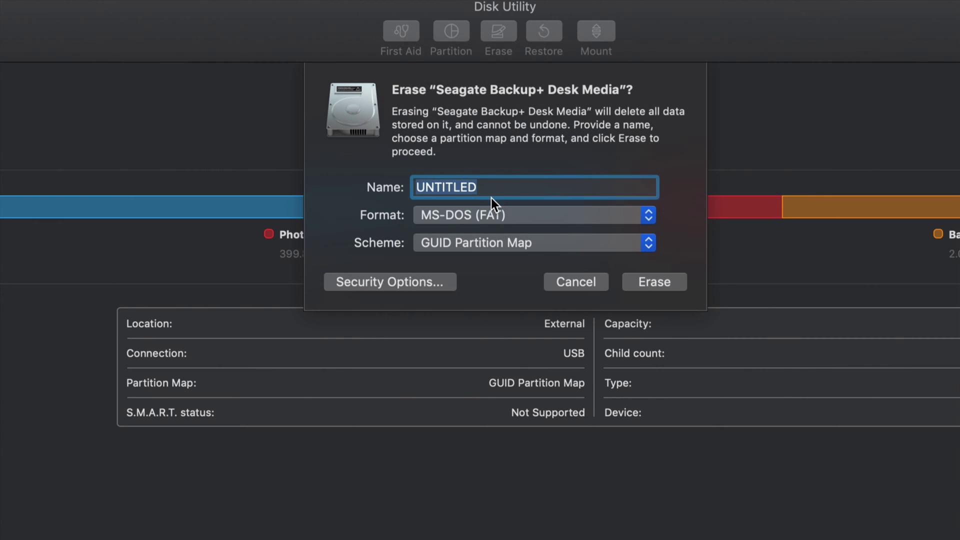
pyautogui.click(649, 220)
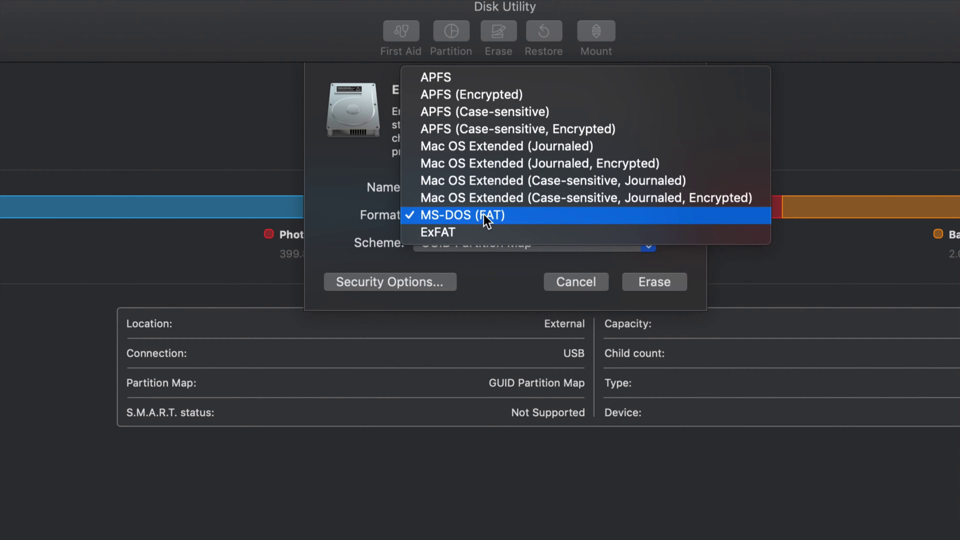
pyautogui.click(458, 234)
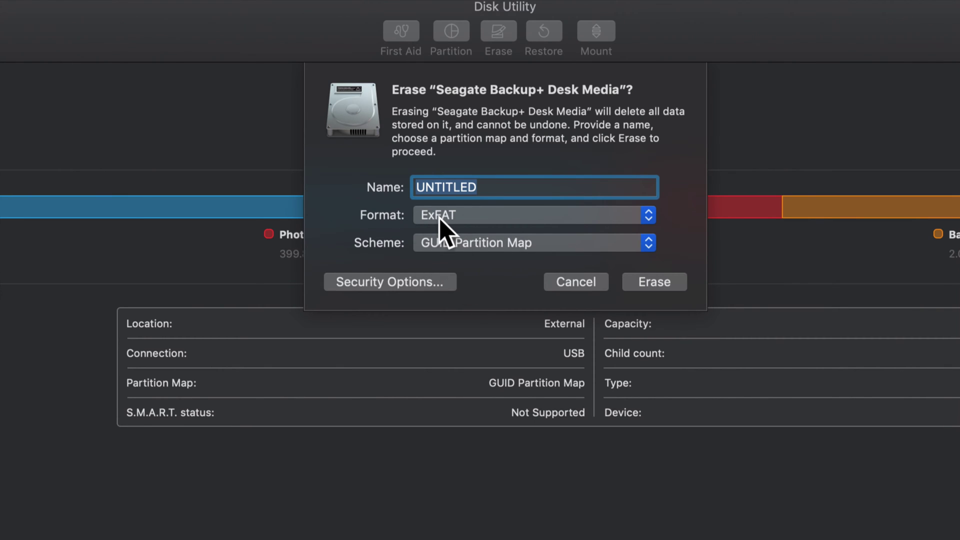
# Switch the format from MS-DOS (FAT) back to ExFAT and erase the drive as UNTITLED
pyautogui.click(447, 218)
pyautogui.click(447, 218)
pyautogui.click(471, 218)
pyautogui.click(468, 198)
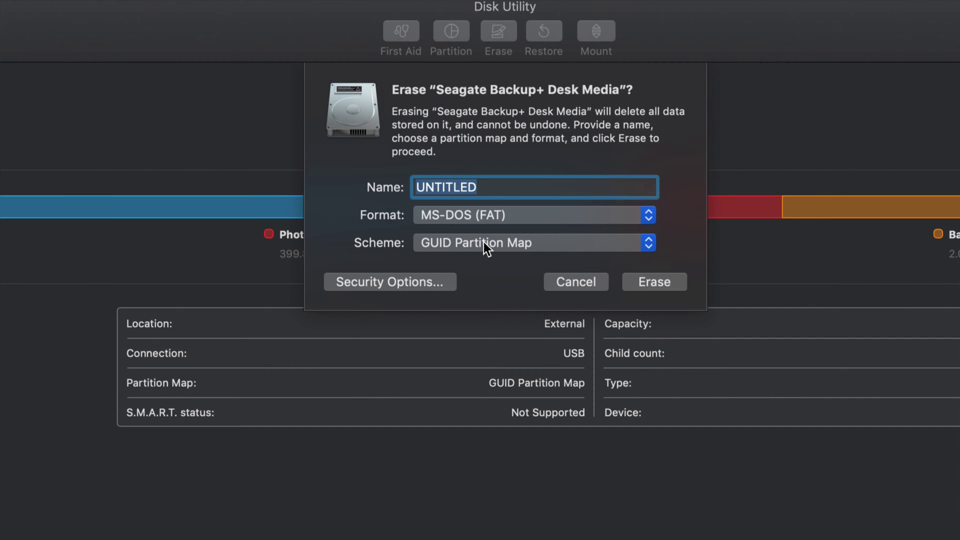
pyautogui.click(493, 217)
pyautogui.click(451, 233)
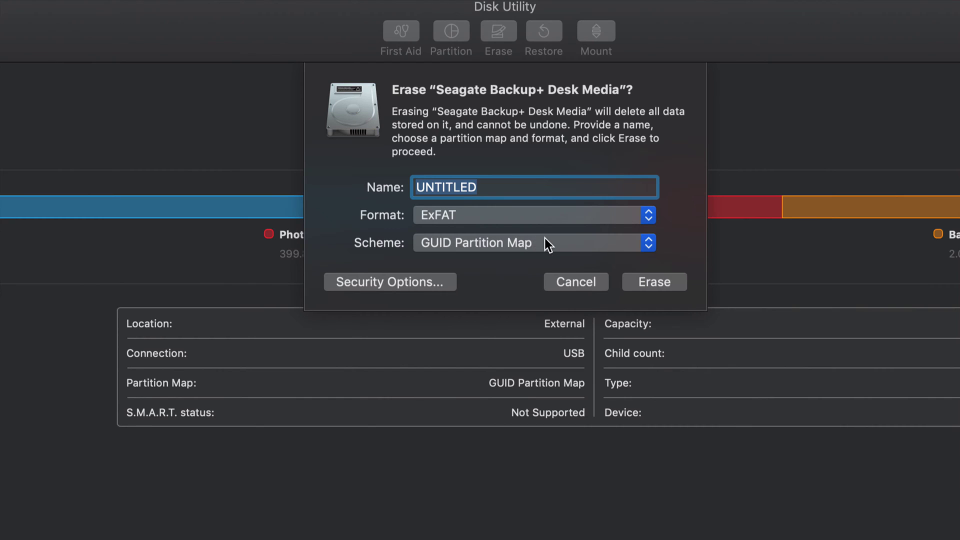
pyautogui.click(665, 283)
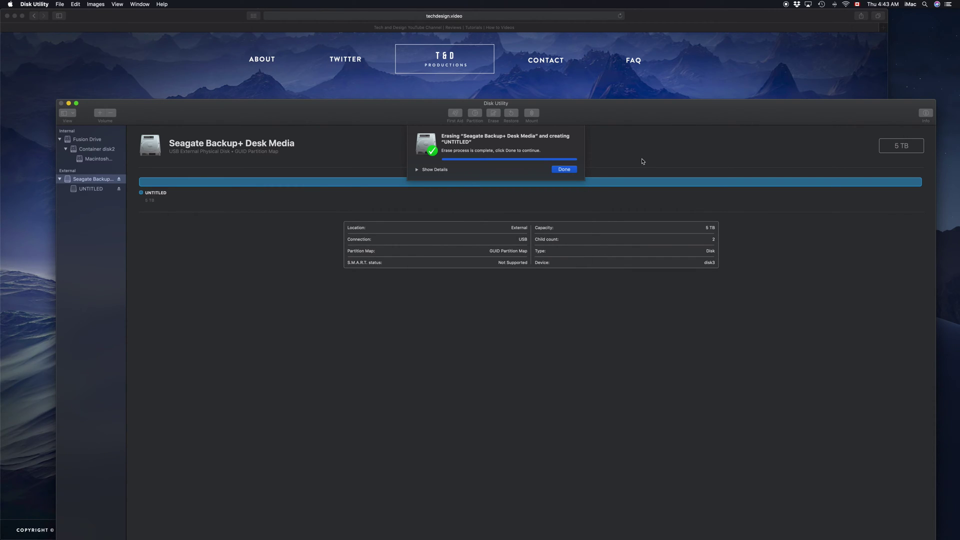
# Erase the Seagate drive as a Mac OS Extended (Journaled) volume and show the erase details
pyautogui.click(564, 169)
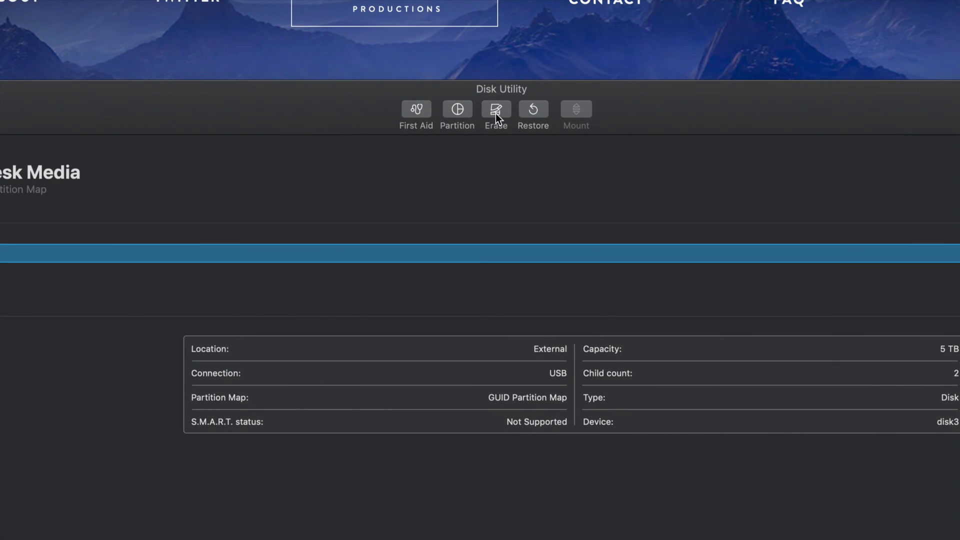
pyautogui.click(496, 109)
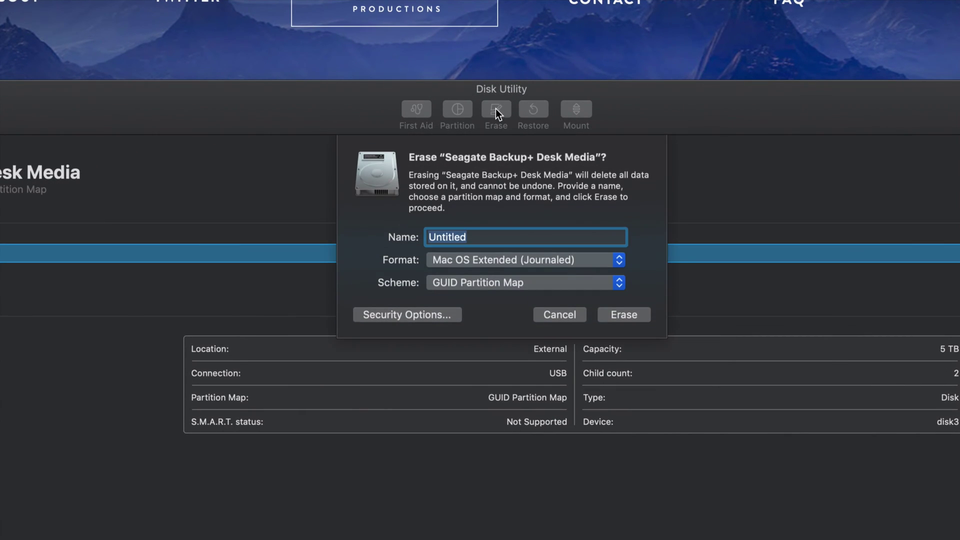
pyautogui.click(619, 259)
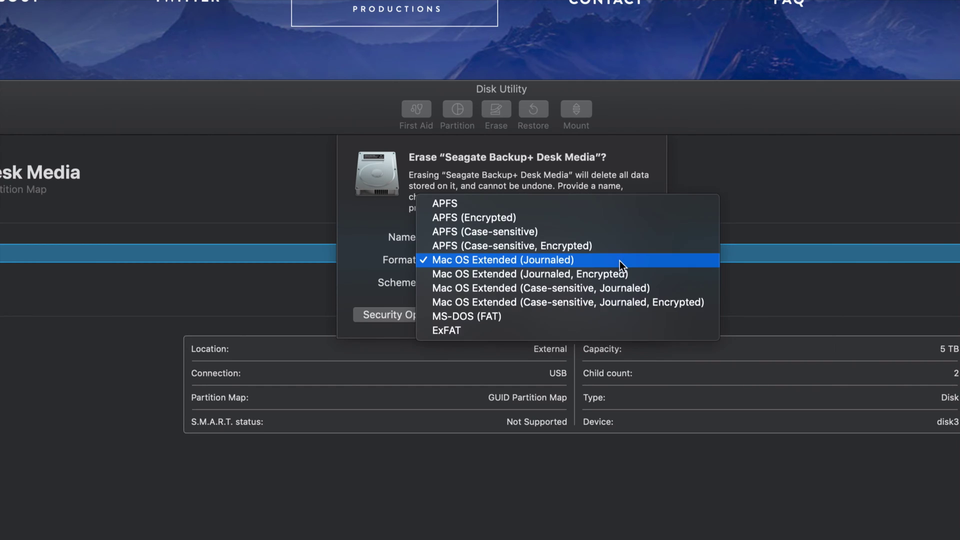
pyautogui.click(520, 259)
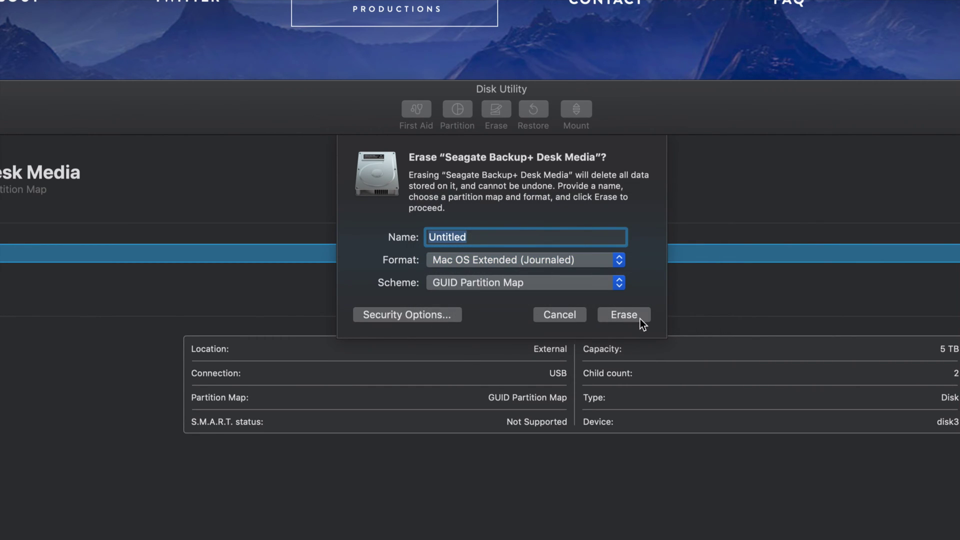
pyautogui.click(635, 316)
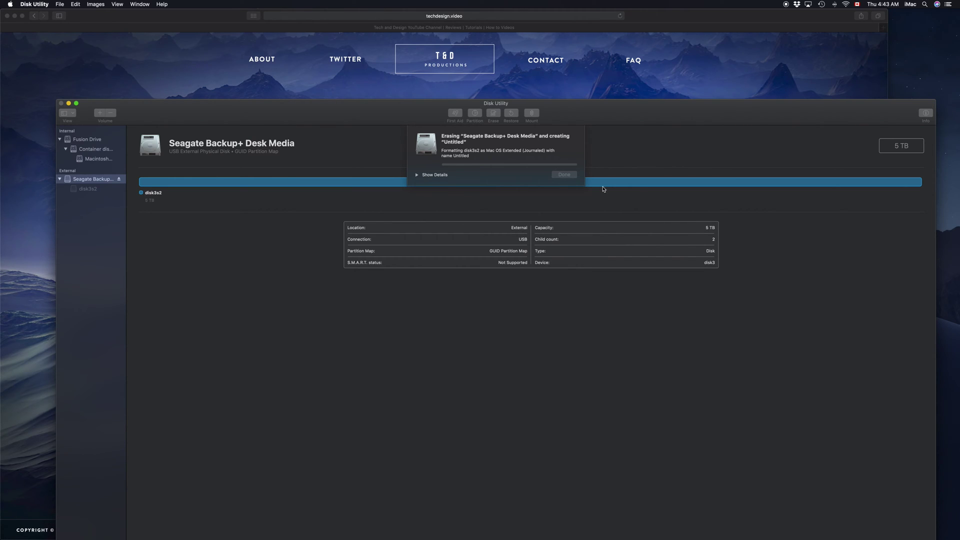
pyautogui.click(417, 175)
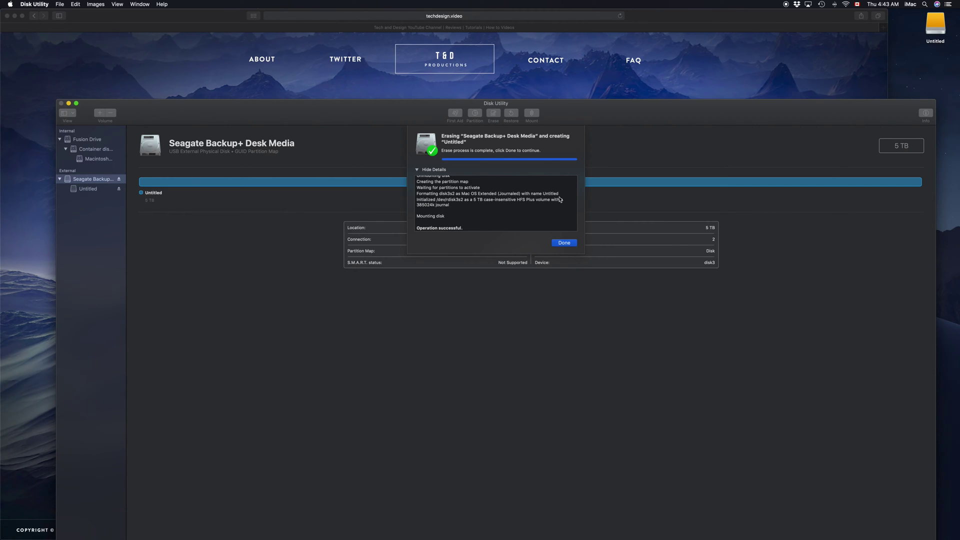
# Reopen the Seagate drive's erase prompt with Mac OS Extended (Journaled) kept as the format
pyautogui.click(564, 243)
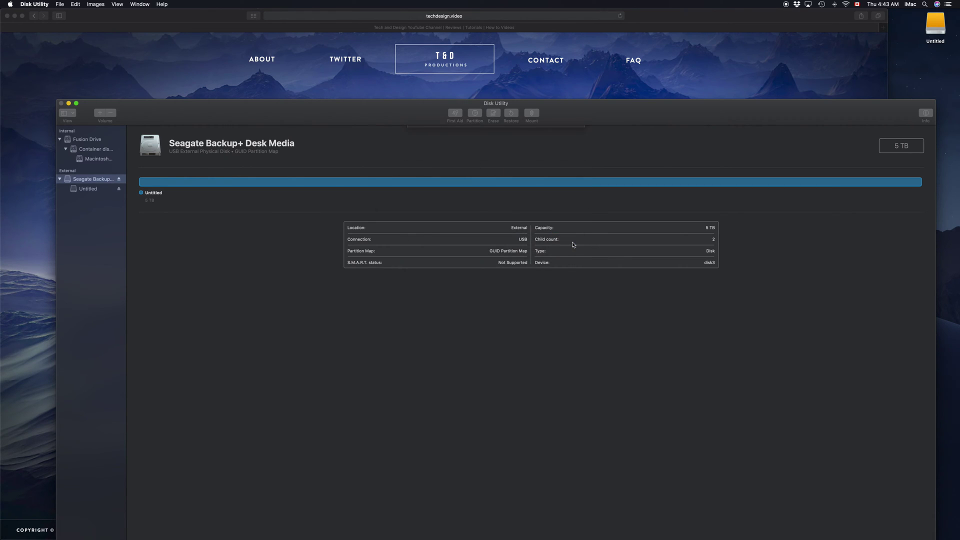
pyautogui.moveTo(575, 108); pyautogui.dragTo(574, 90)
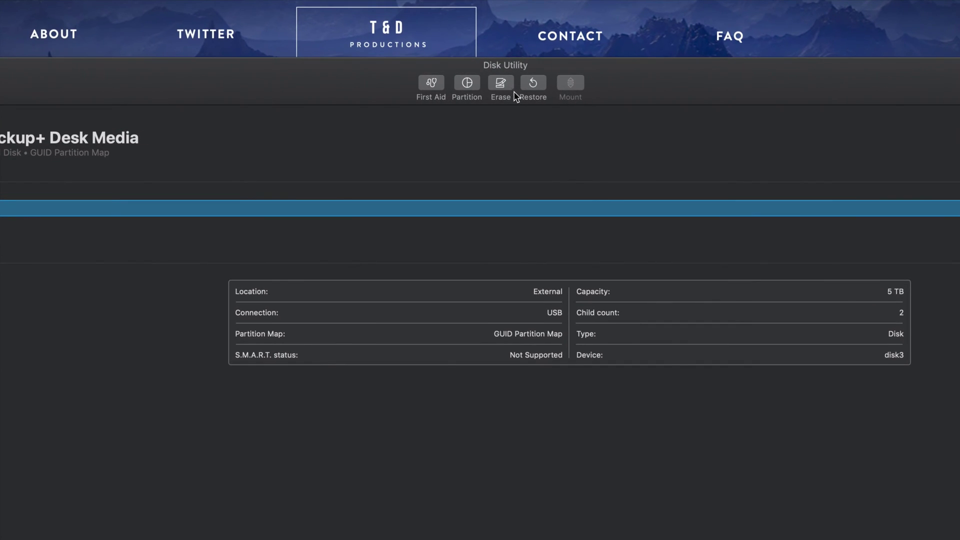
pyautogui.click(501, 84)
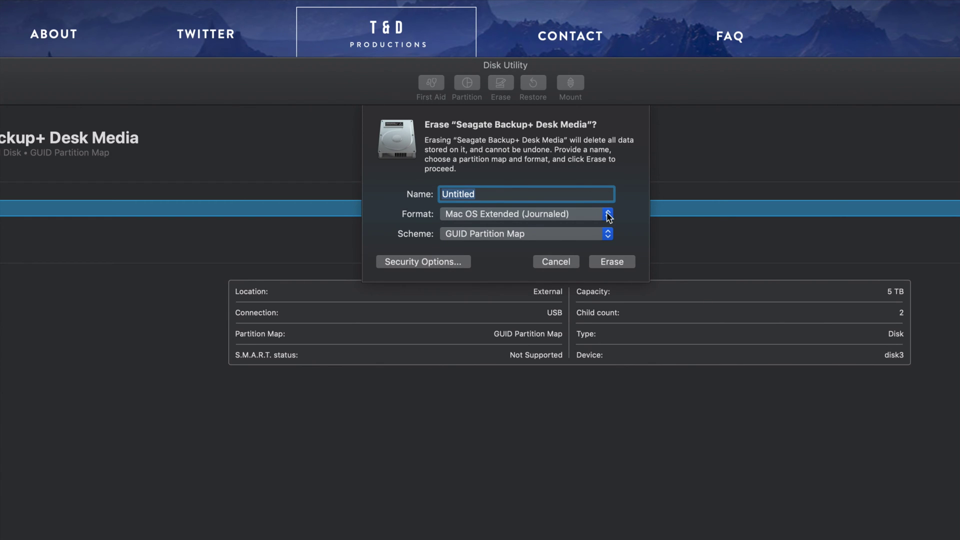
pyautogui.click(608, 215)
pyautogui.click(570, 216)
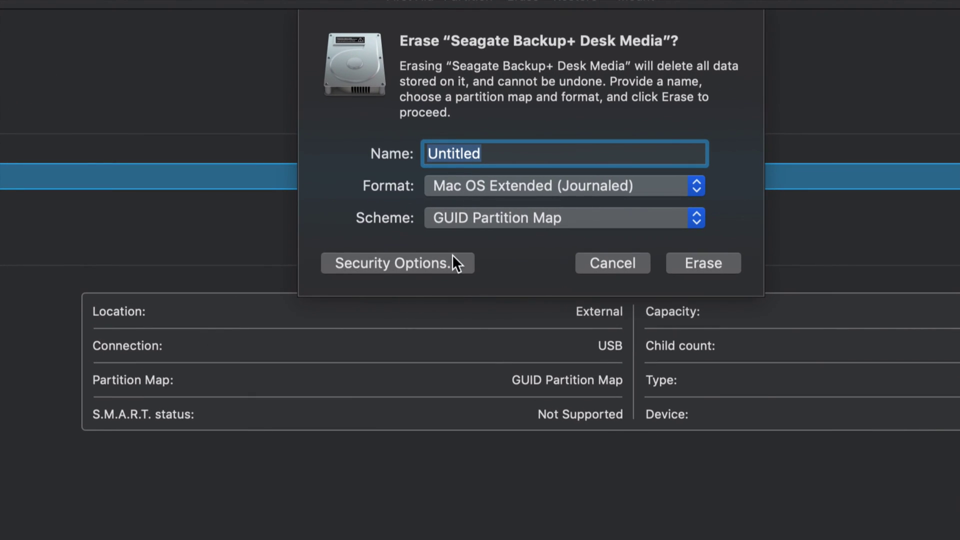
# Open Security Options and try the Most Secure, 3-pass, 2-pass and Fastest erase levels
pyautogui.click(427, 265)
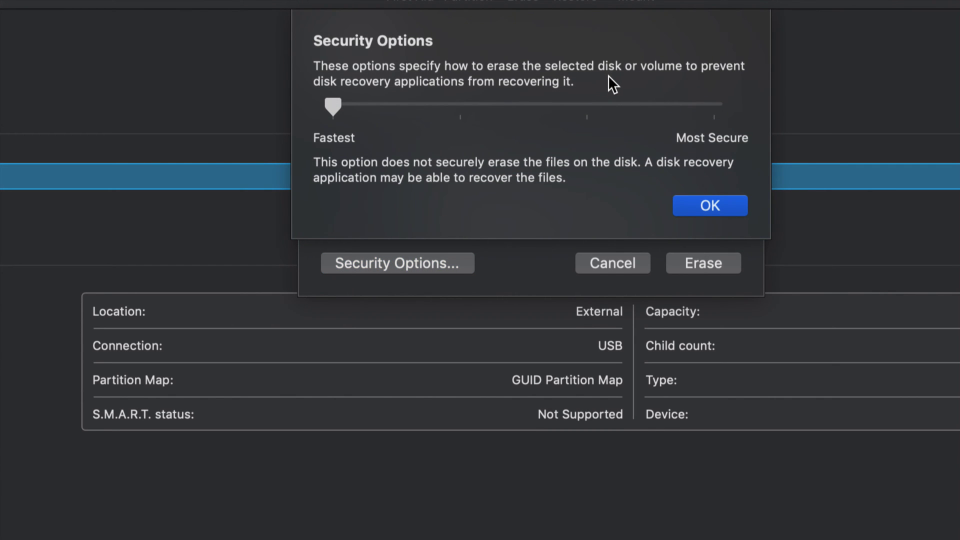
pyautogui.click(700, 102)
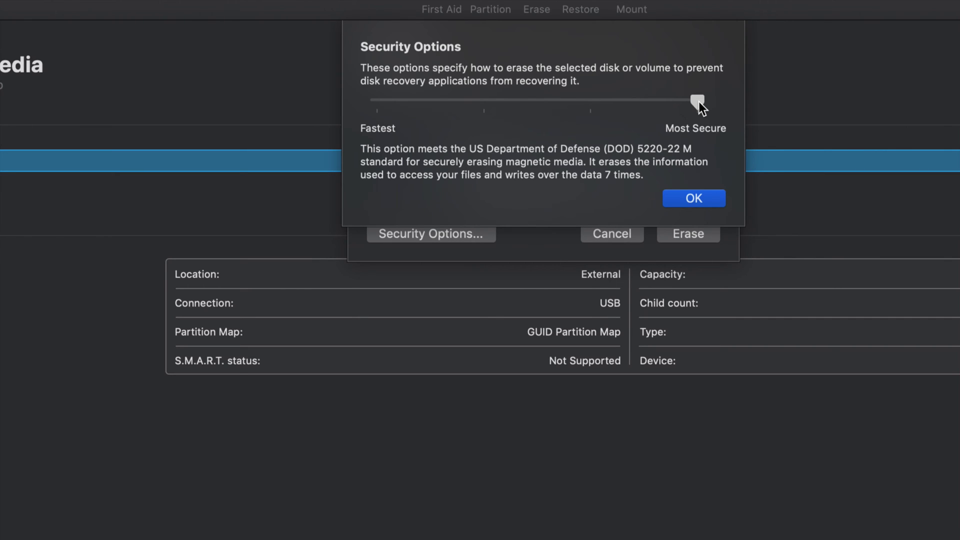
pyautogui.moveTo(697, 101); pyautogui.dragTo(588, 101)
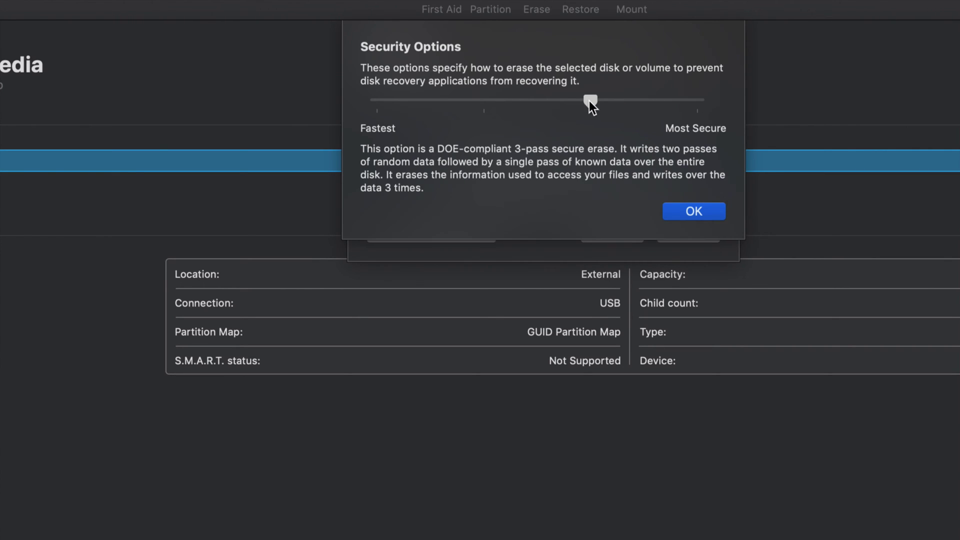
pyautogui.click(495, 96)
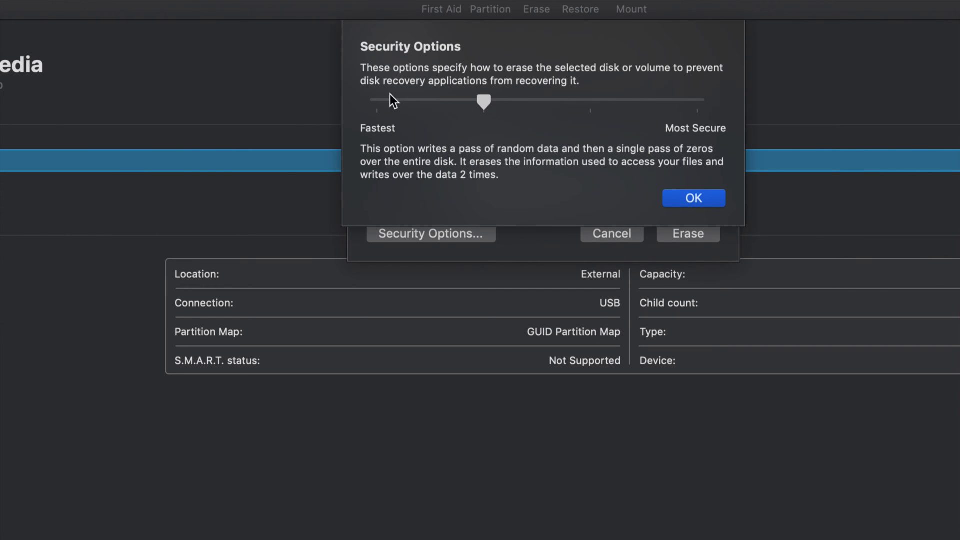
pyautogui.click(377, 98)
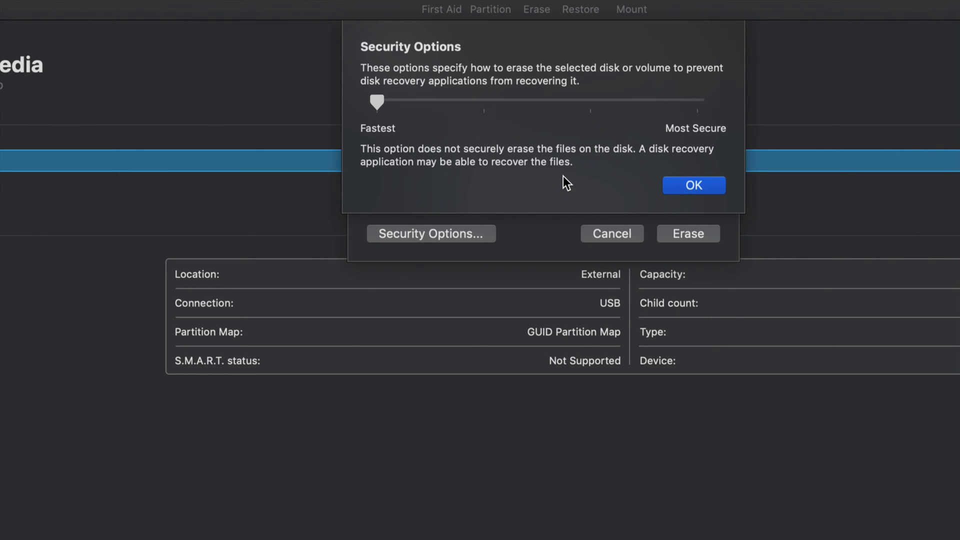
pyautogui.click(484, 100)
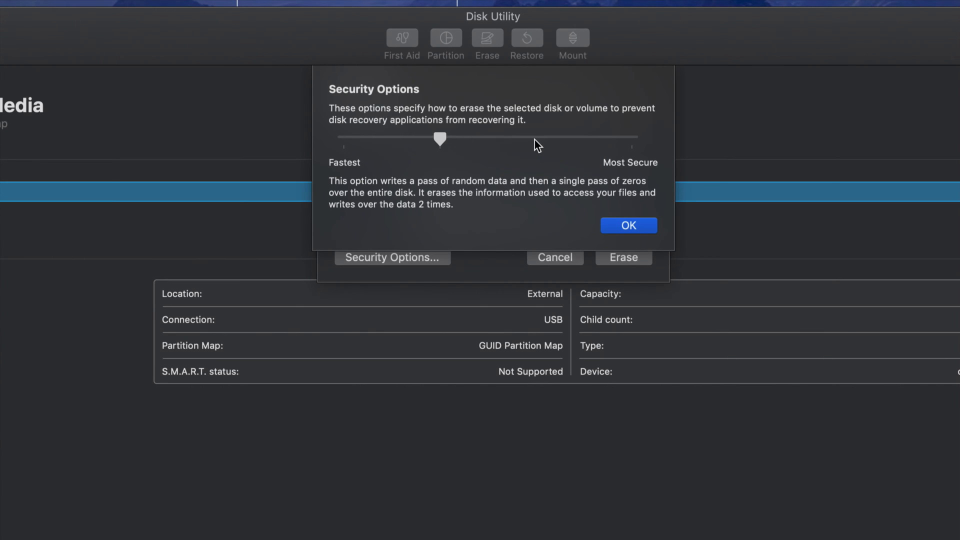
pyautogui.moveTo(535, 139); pyautogui.dragTo(631, 138)
# Toggle the security slider between two-pass and seven-pass, ending on two passes (random data, then zeros)
pyautogui.click(438, 136)
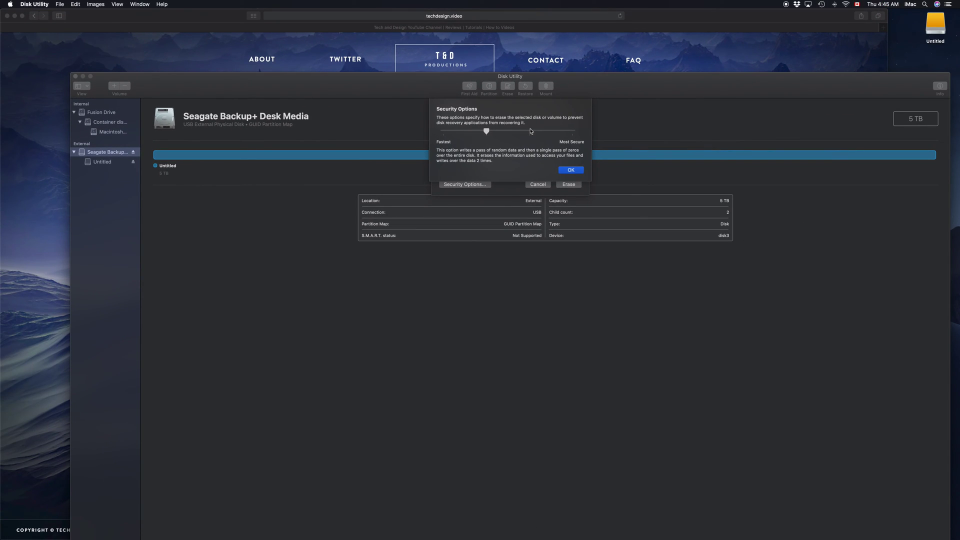
pyautogui.click(572, 132)
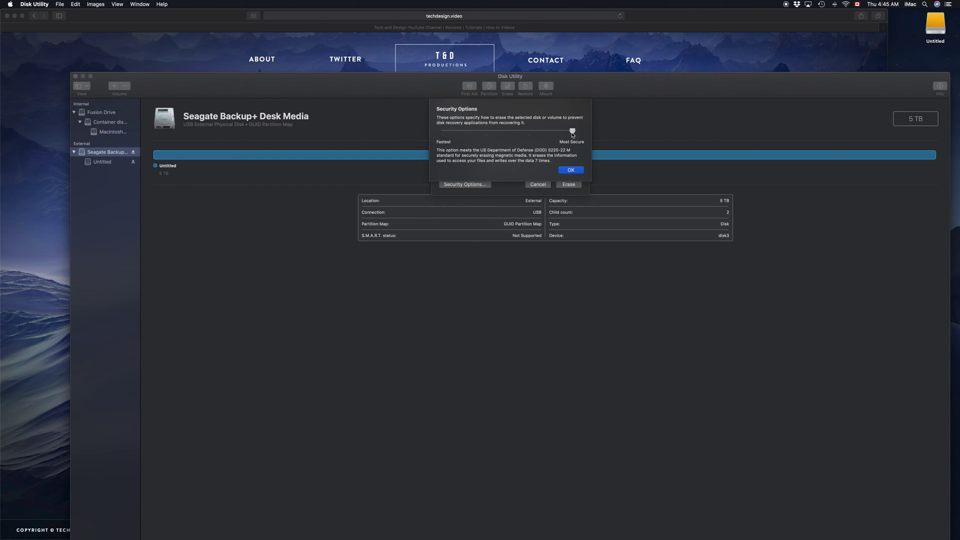
pyautogui.moveTo(621, 86); pyautogui.dragTo(550, 83)
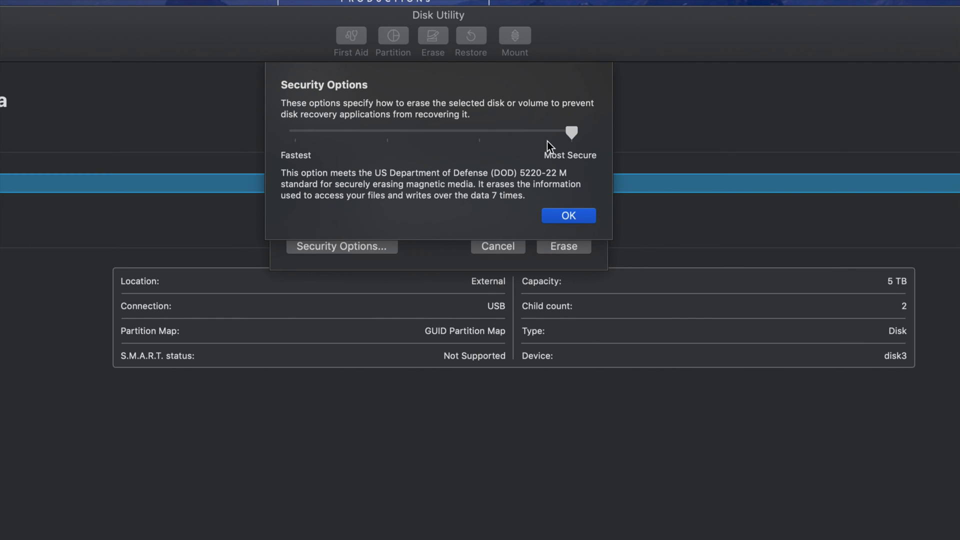
pyautogui.click(364, 131)
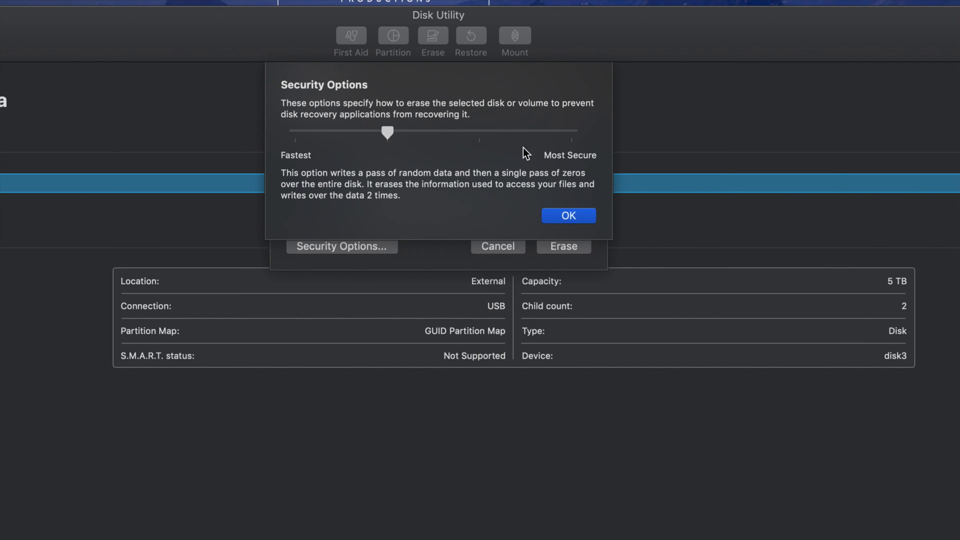
# Accept the two-pass security setting, then cancel the erase so the Untitled volume stays intact
pyautogui.click(575, 216)
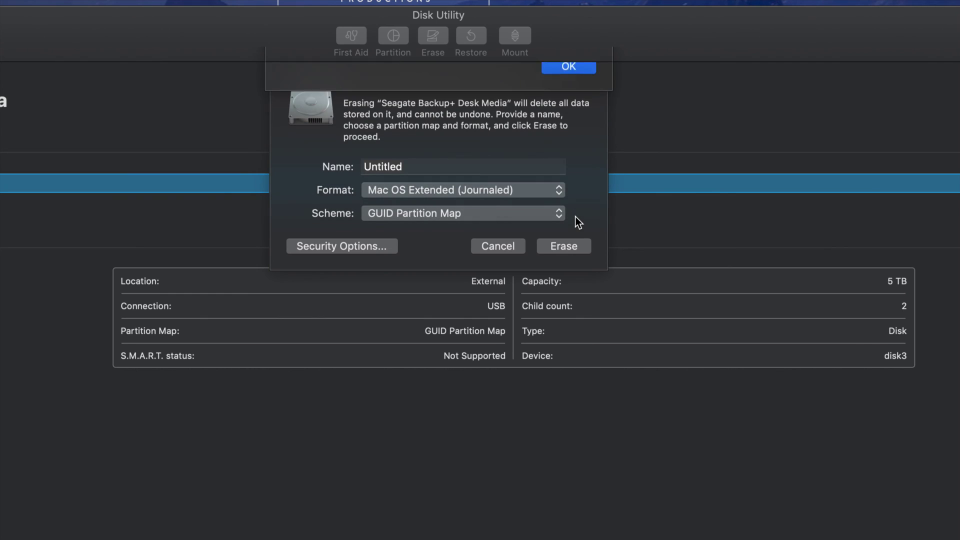
pyautogui.click(509, 250)
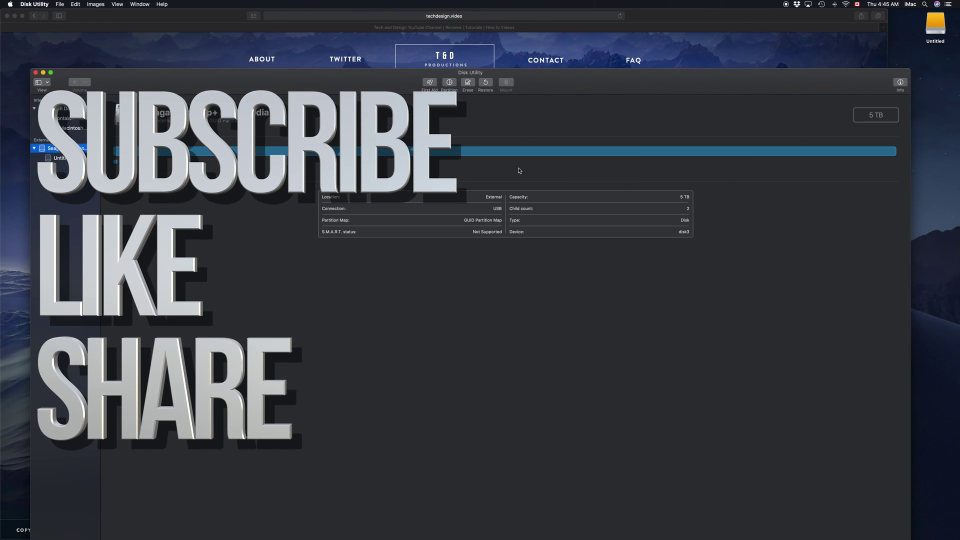
pyautogui.moveTo(569, 86); pyautogui.dragTo(568, 52)
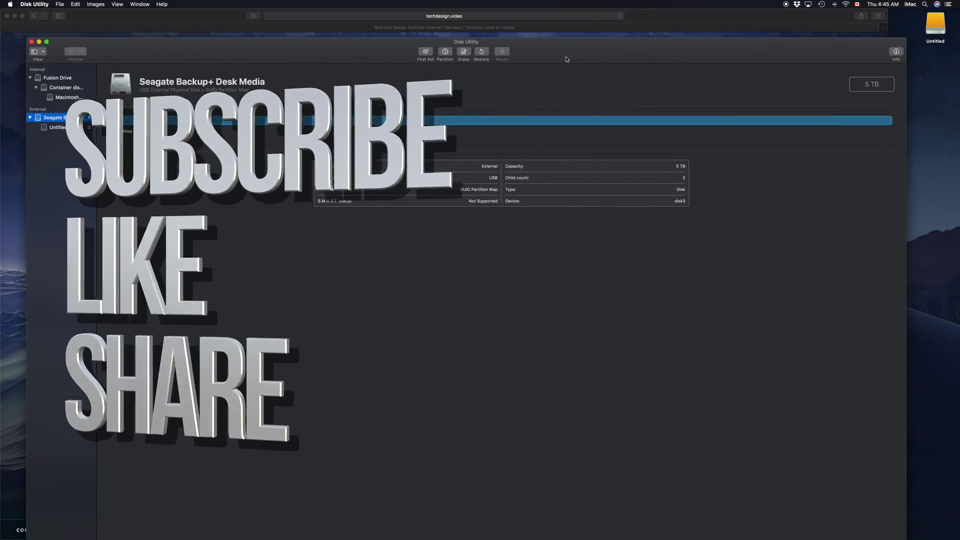